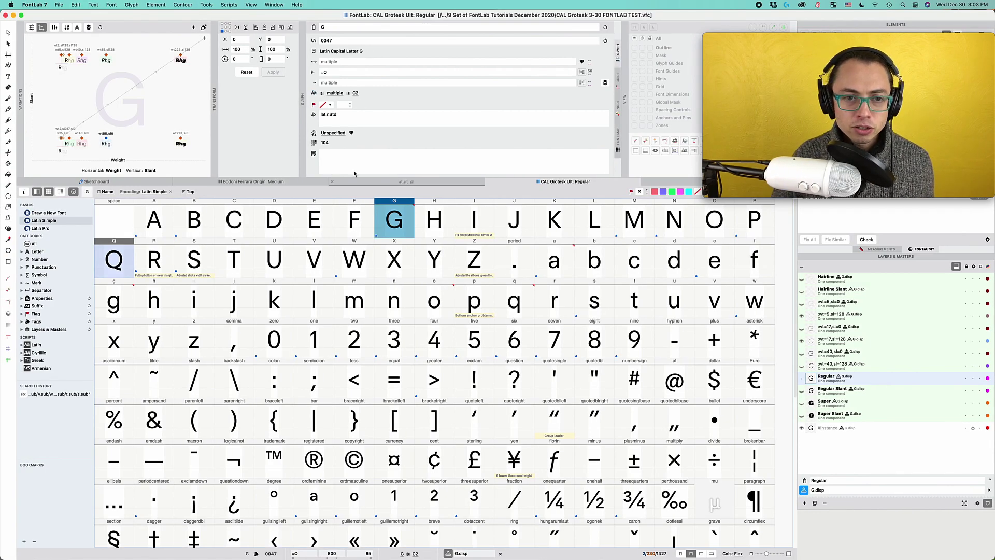
Browse the window and panel options, then select the E, F and D glyphs.
left_click(270, 5)
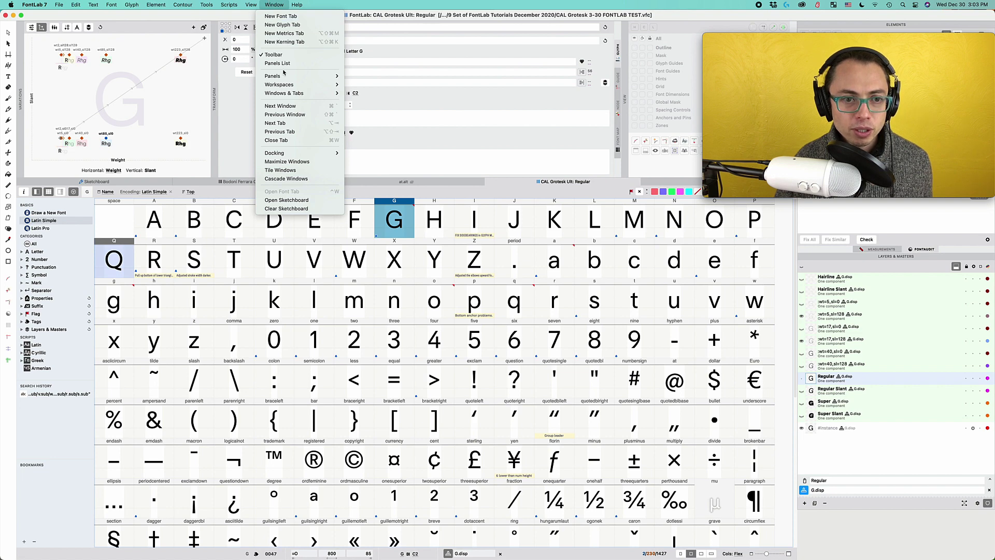
left_click(427, 224)
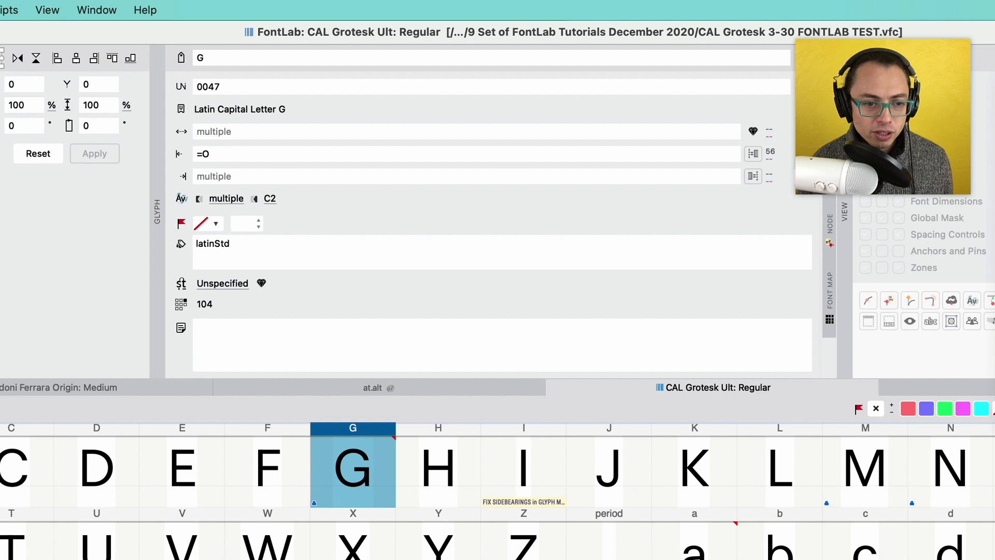
key("Escape")
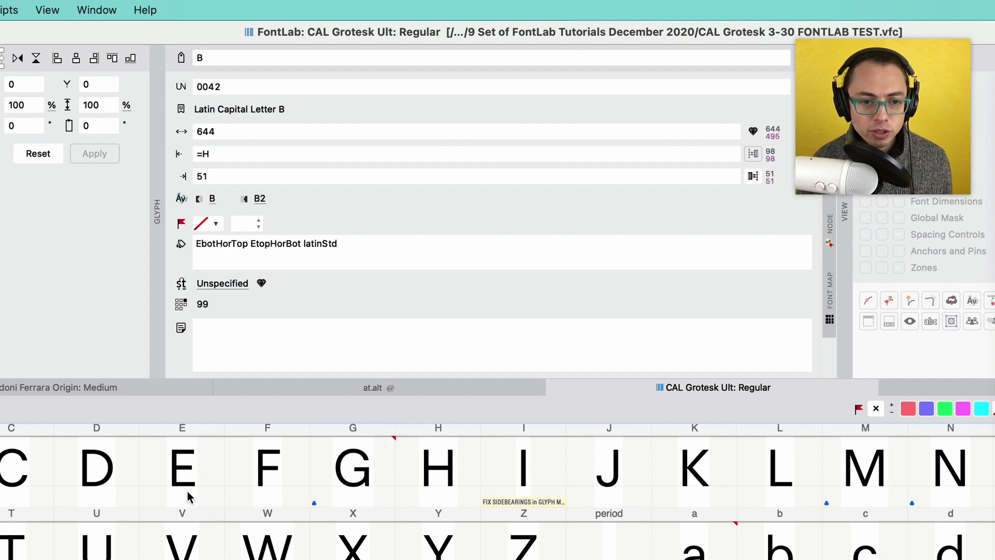
left_click(187, 494)
left_click(273, 494, "shift")
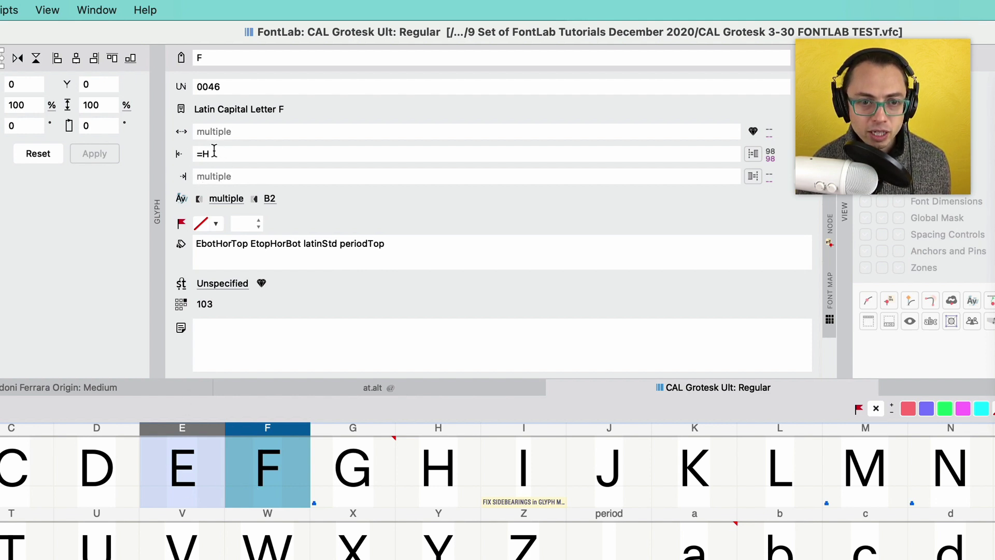
left_click(110, 469, "shift")
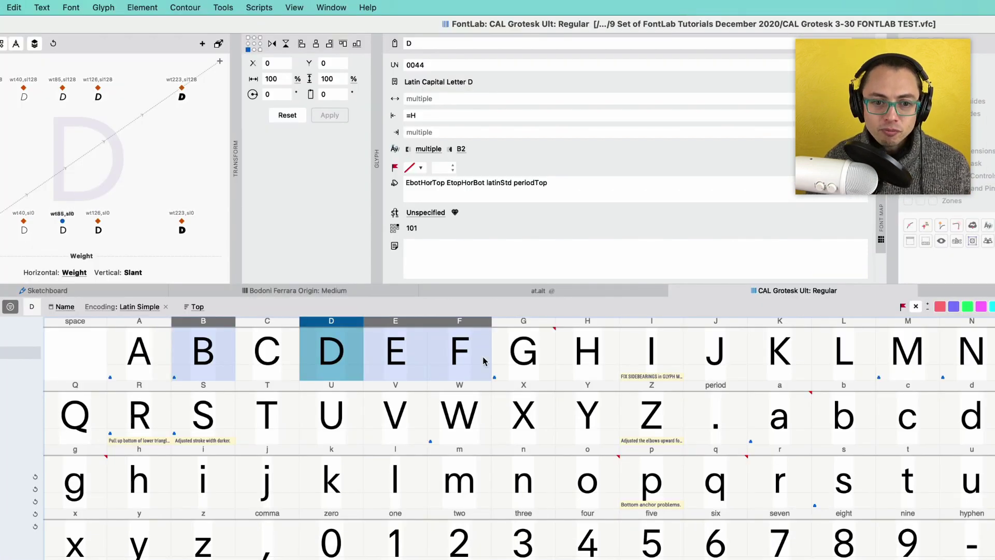
Inspect the metrics of the G, F, E, D and C capitals in turn.
left_click(535, 364)
left_click(471, 364)
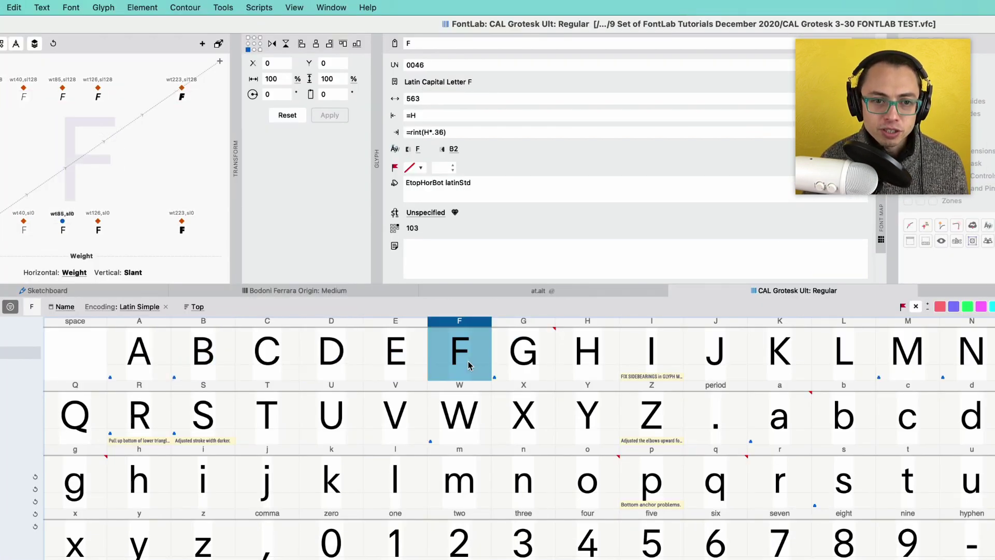
left_click(410, 361)
left_click(309, 350)
left_click(258, 344)
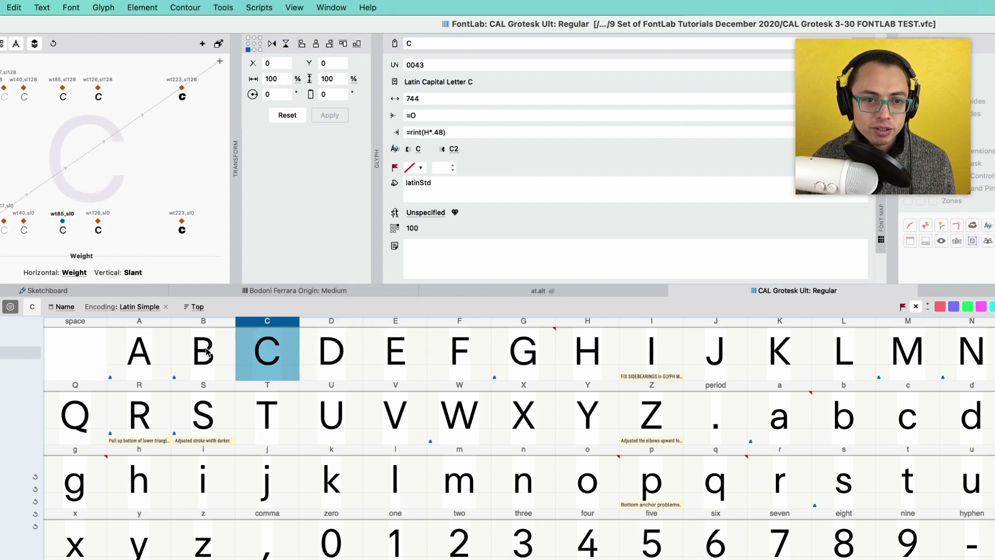
key("Left")
key("Left")
key("Right")
key("Right")
key("Right")
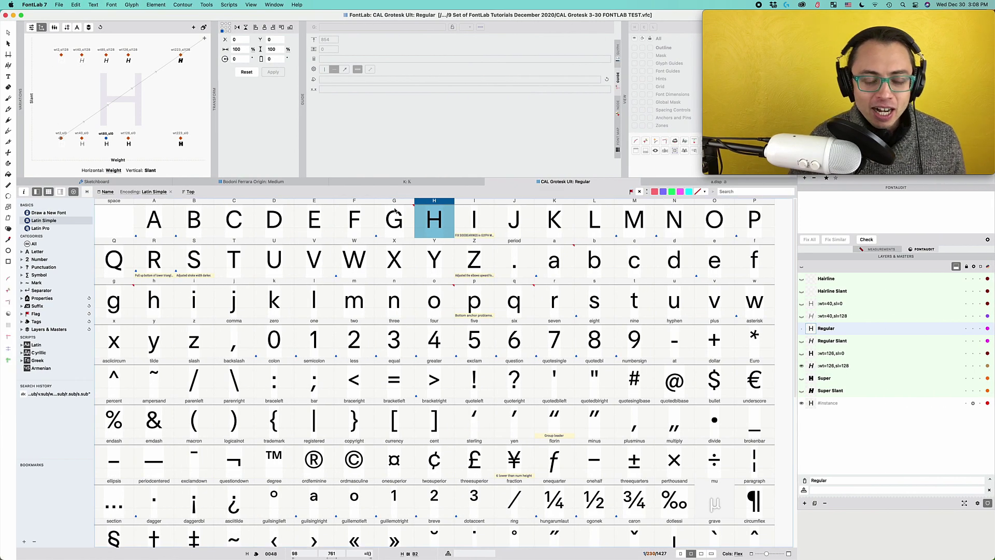
Select all capitals A through Z and open them as a text line.
key("shift+a")
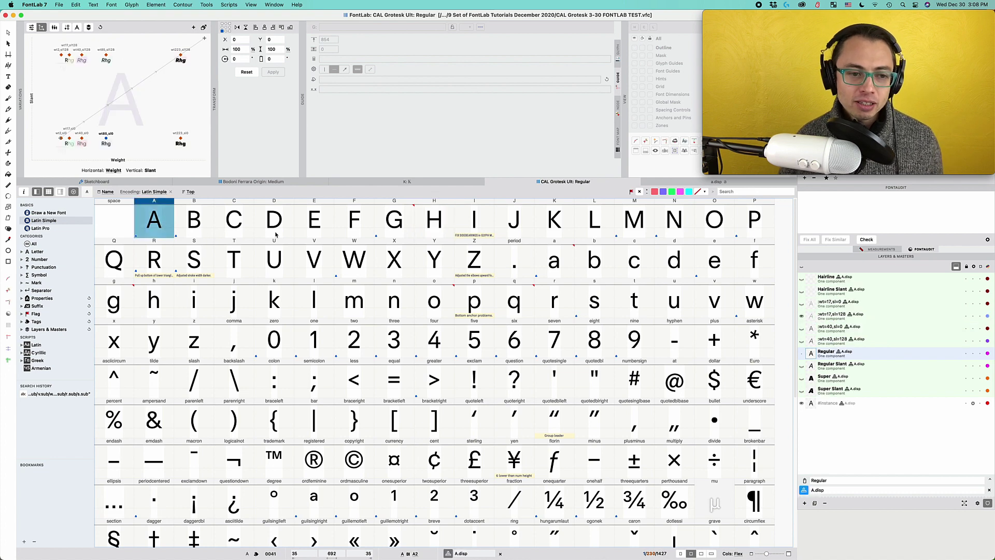
left_click(470, 267, "shift")
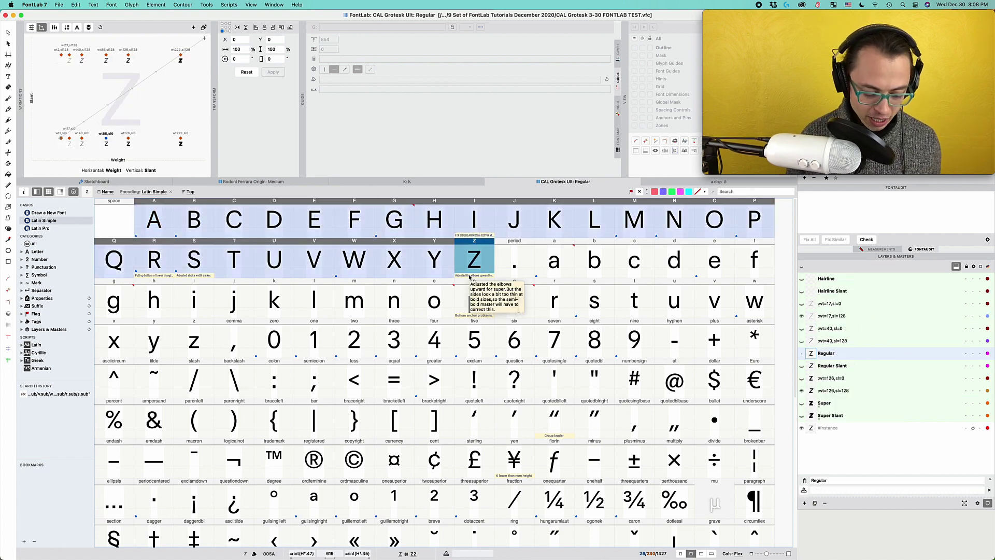
double_click(471, 277)
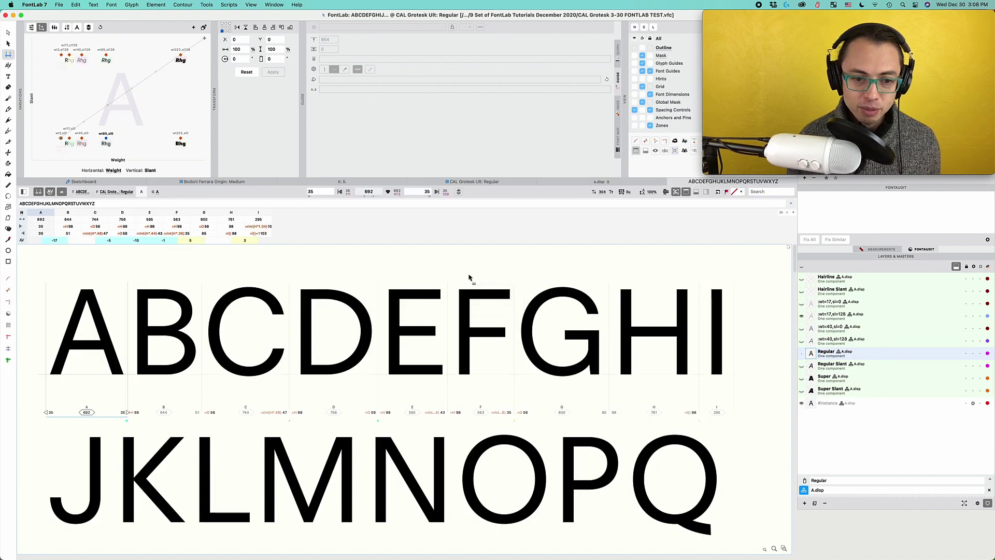
scroll(464, 300, "down", 3)
scroll(464, 299, "down", 3)
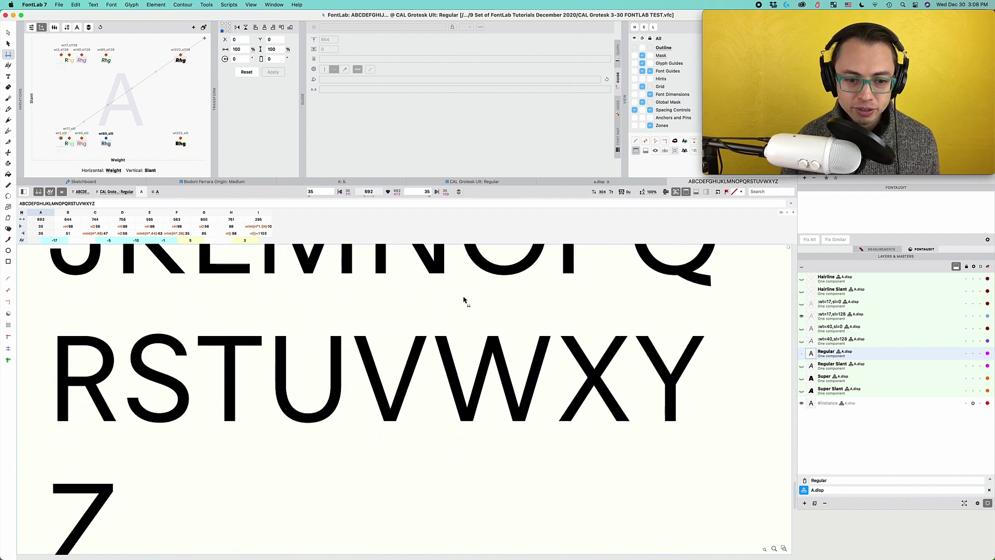
scroll(464, 300, "up", 3)
scroll(464, 300, "up", 3)
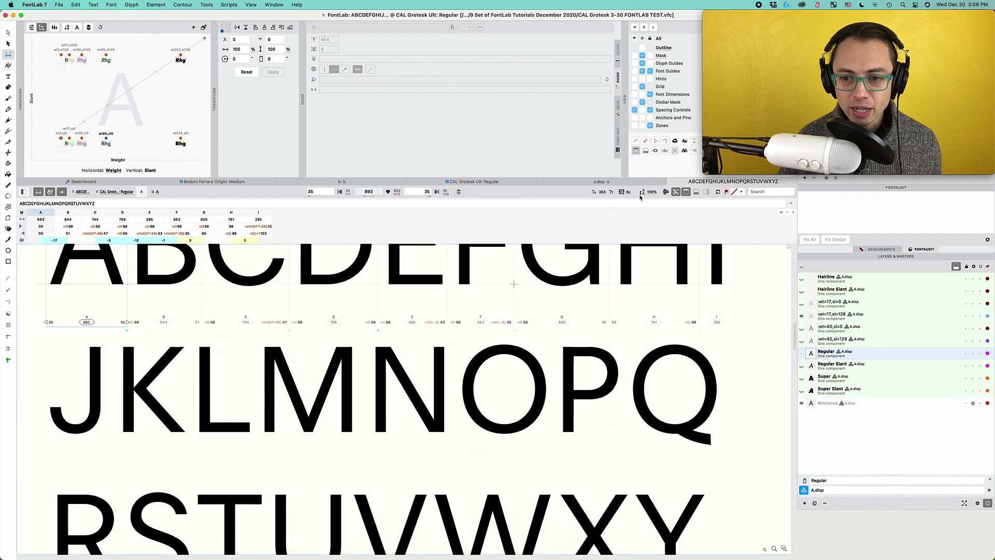
Close the A–Z tab and select A, K, V, W, X and Y in the font window.
left_click(670, 182)
left_click(490, 181)
left_click(275, 301)
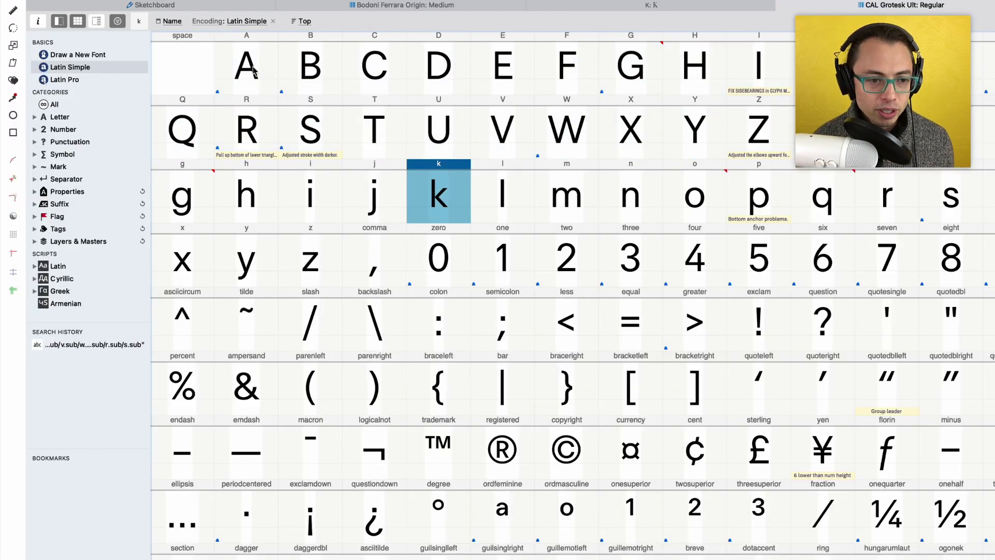
left_click(154, 220)
left_click(501, 132, "super")
left_click(636, 136, "super")
left_click(695, 132, "super")
left_click(567, 132, "super")
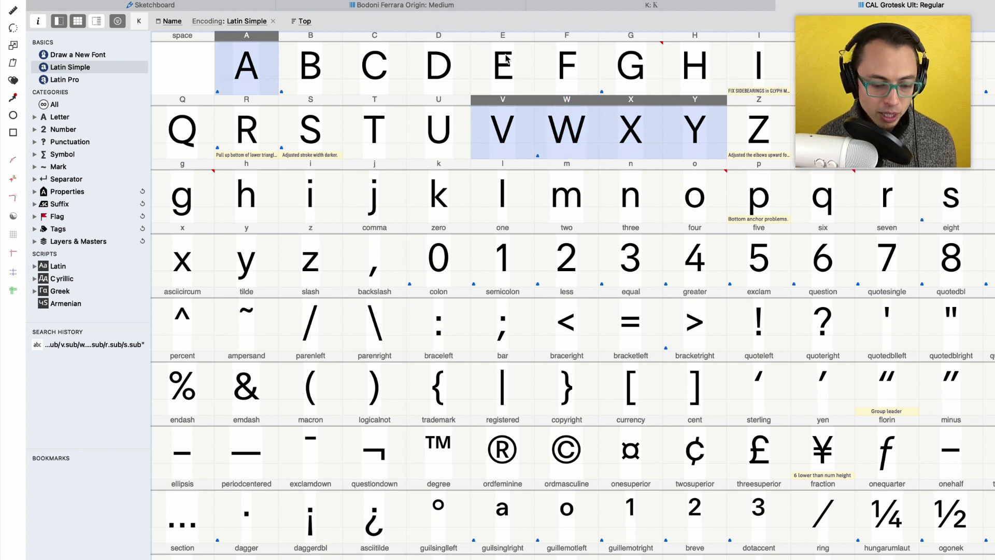
mouse_move(507, 58)
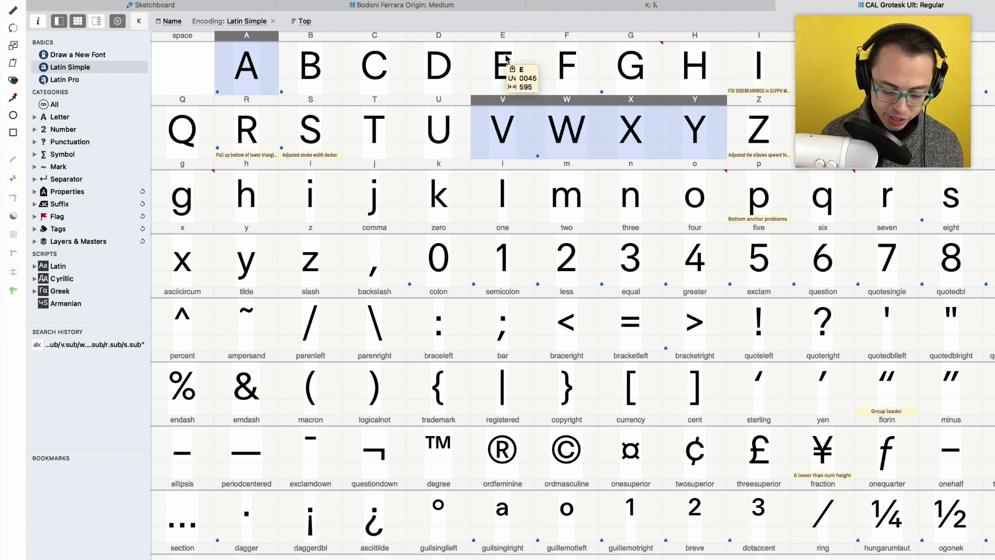
key("Return")
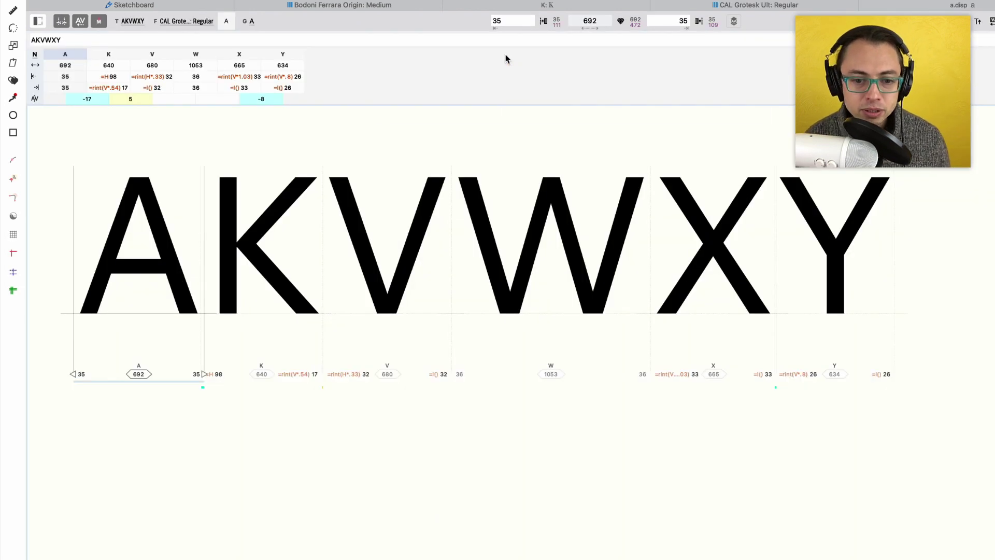
left_click(248, 208)
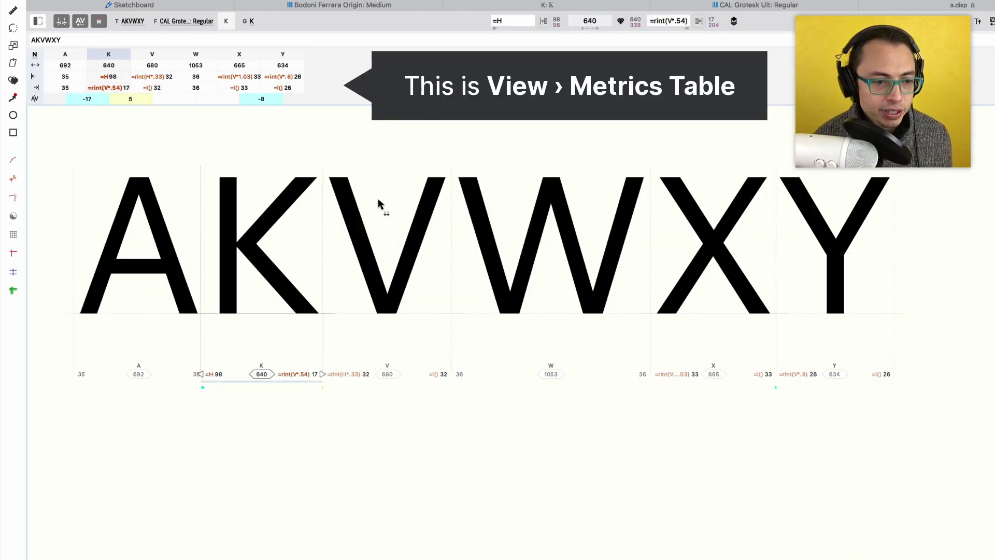
left_click(378, 205)
left_click(148, 228)
left_click(246, 228)
left_click(366, 216)
left_click(505, 233)
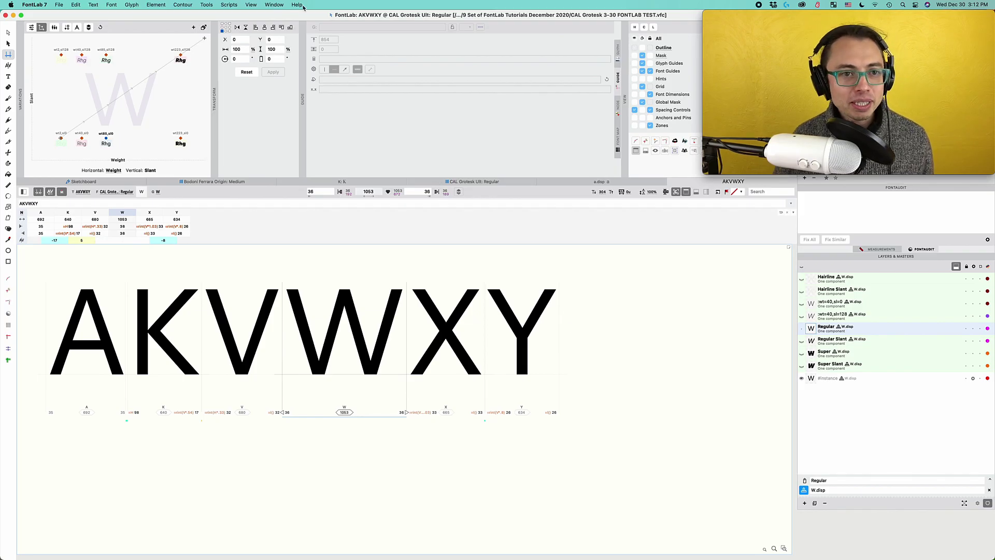
Open the Metrics panel, dock it on the left side and lengthen it.
left_click(276, 4)
mouse_move(278, 76)
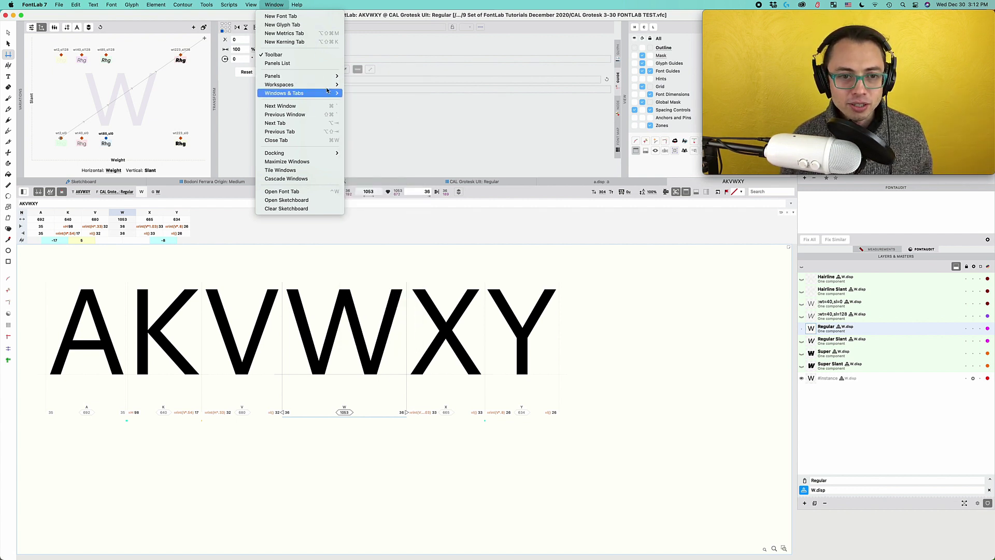
mouse_move(319, 76)
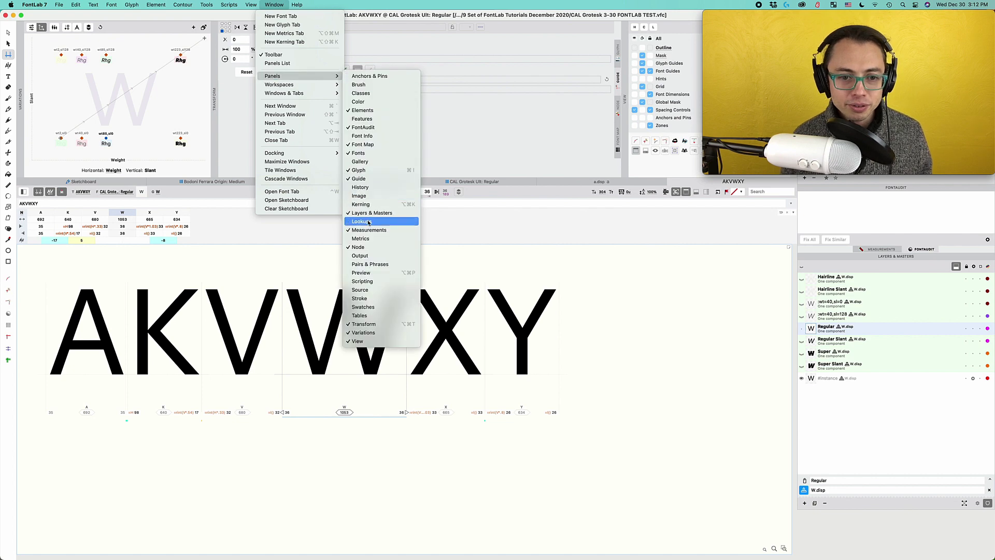
left_click(366, 240)
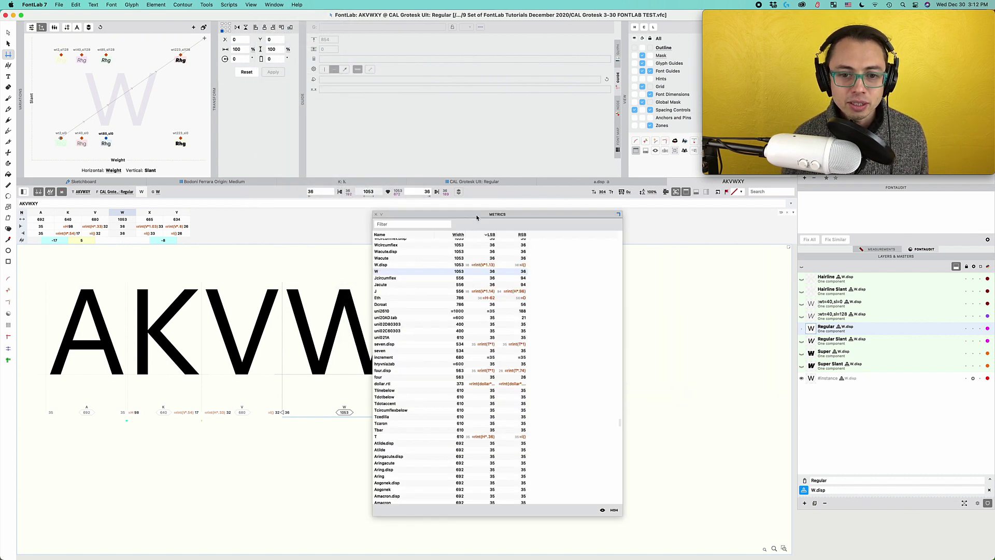
left_click_drag(470, 214, 157, 19)
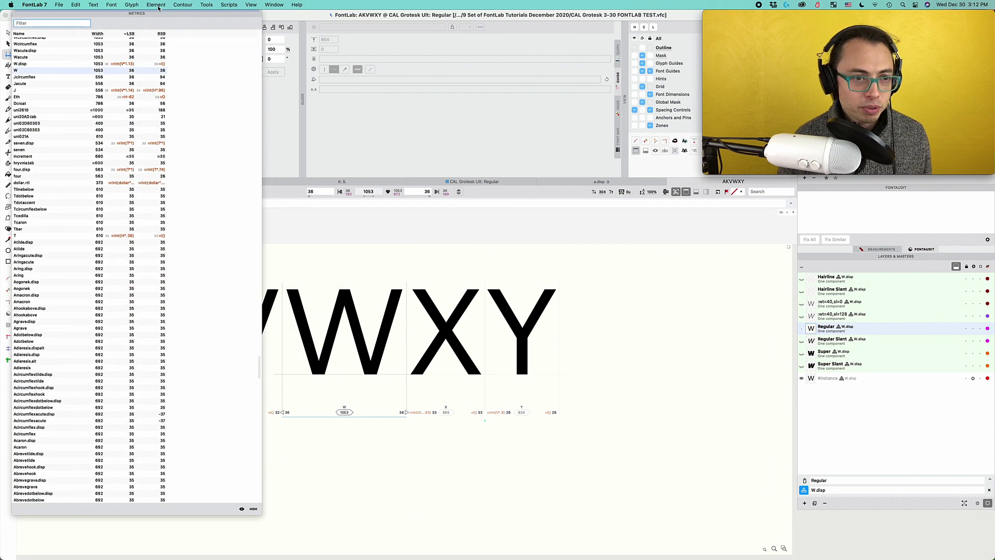
left_click_drag(156, 514, 185, 550)
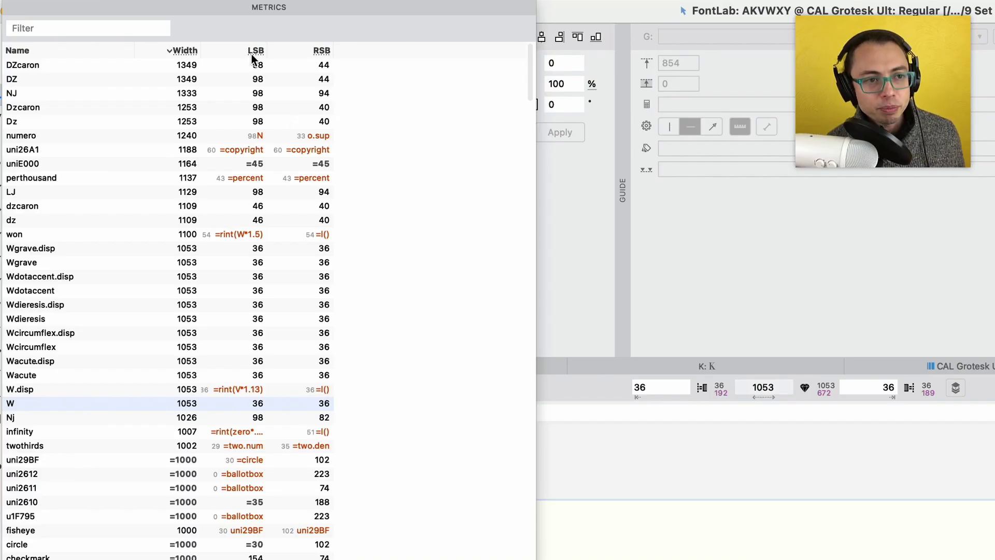
Sort the glyph metrics list by LSB, then RSB, then Width, toggling sort order.
left_click(127, 37)
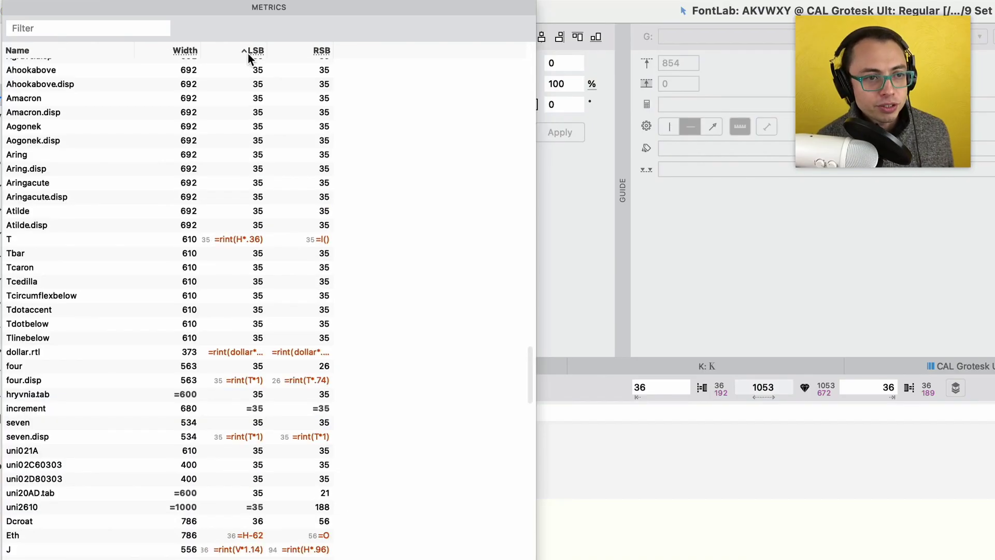
left_click(244, 51)
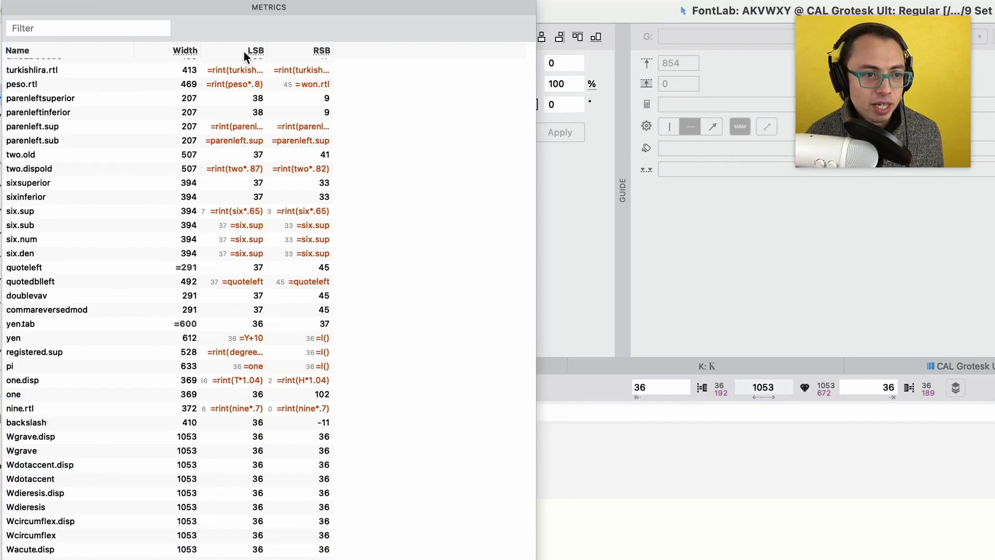
left_click(244, 51)
left_click(244, 51)
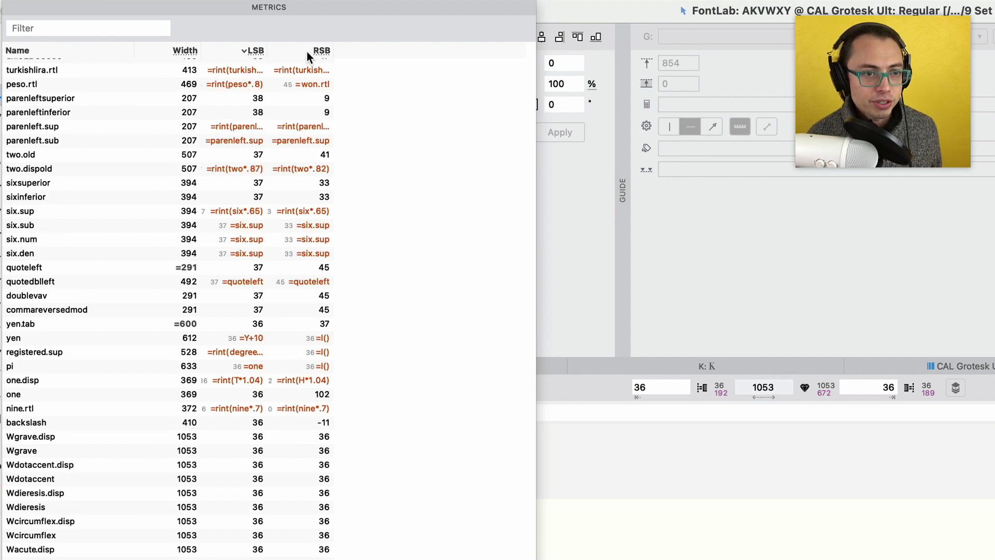
left_click(307, 52)
left_click(310, 51)
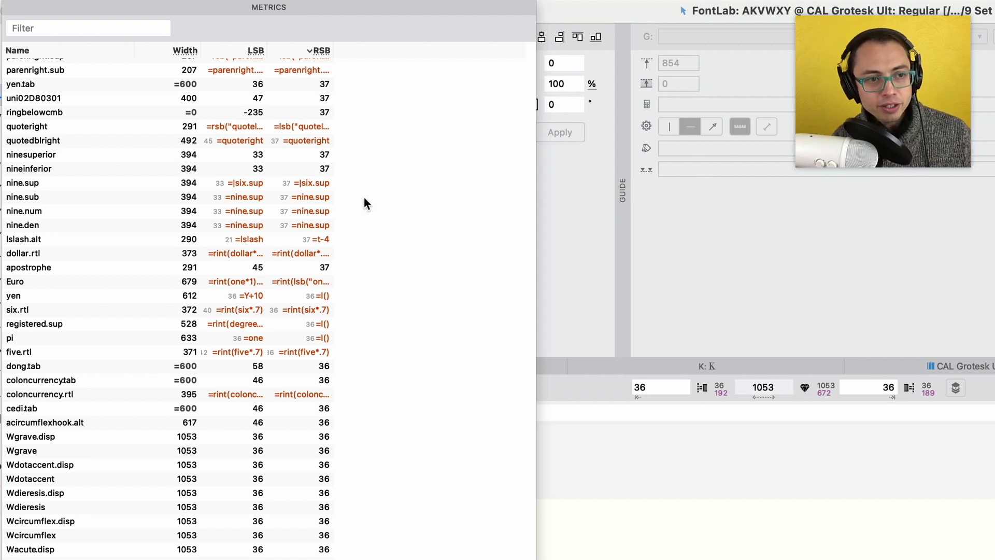
left_click(192, 50)
left_click(190, 52)
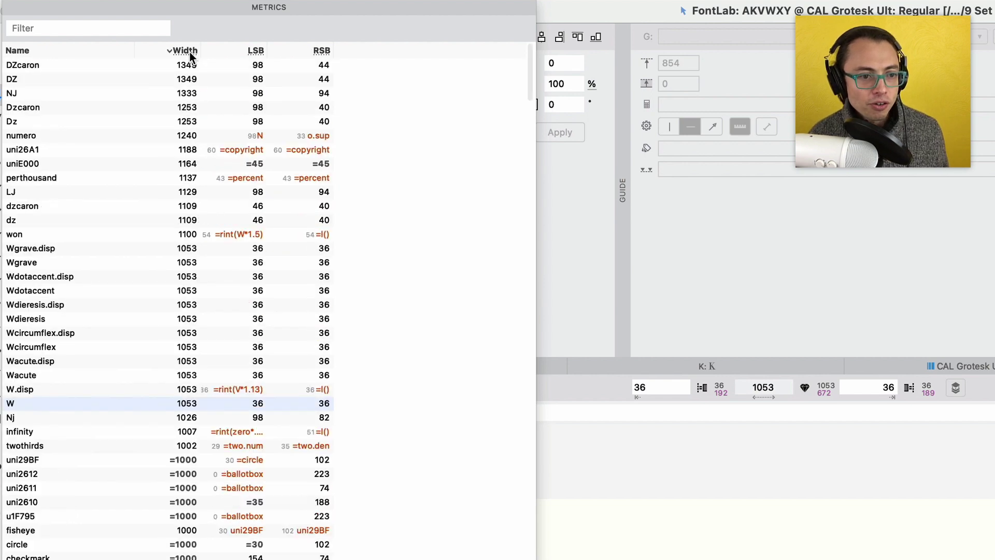
left_click(191, 52)
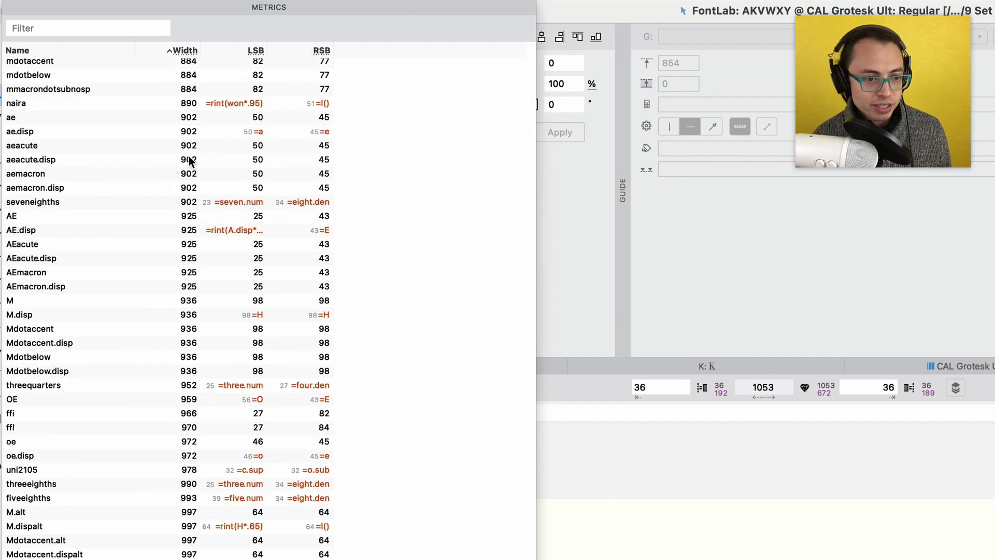
scroll(165, 306, "up", 20)
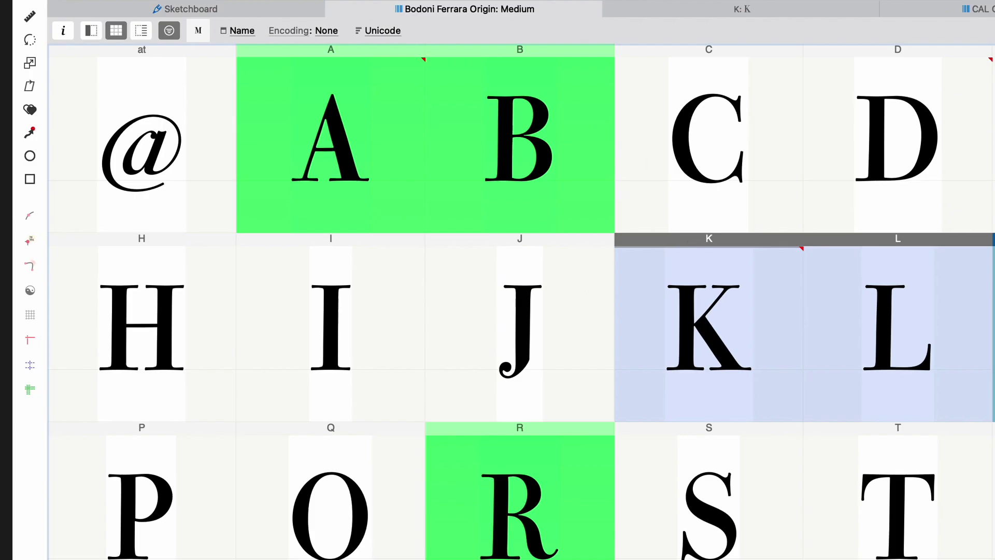
Open the I glyph, enable the Measurement Line and display its stem and sidebearing readouts.
double_click(356, 296)
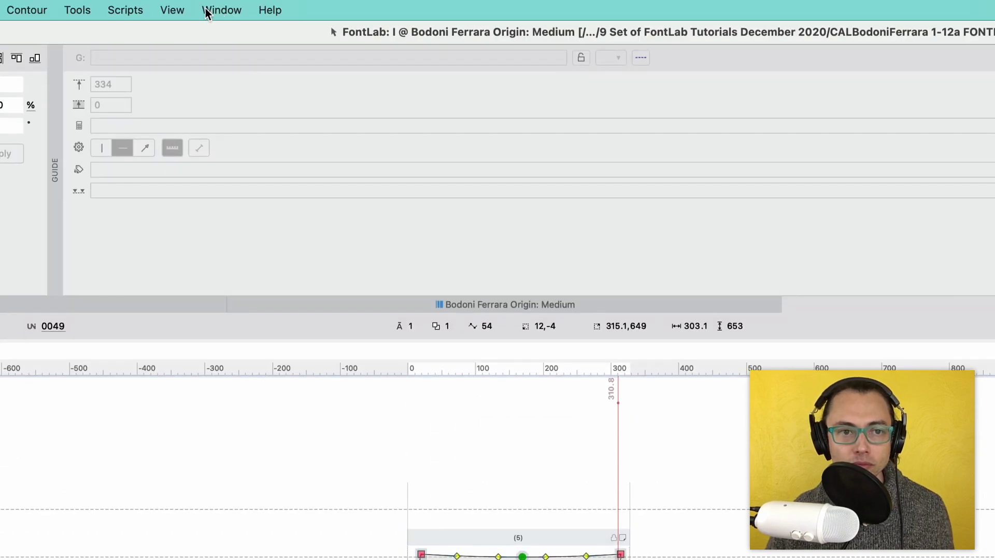
left_click(175, 9)
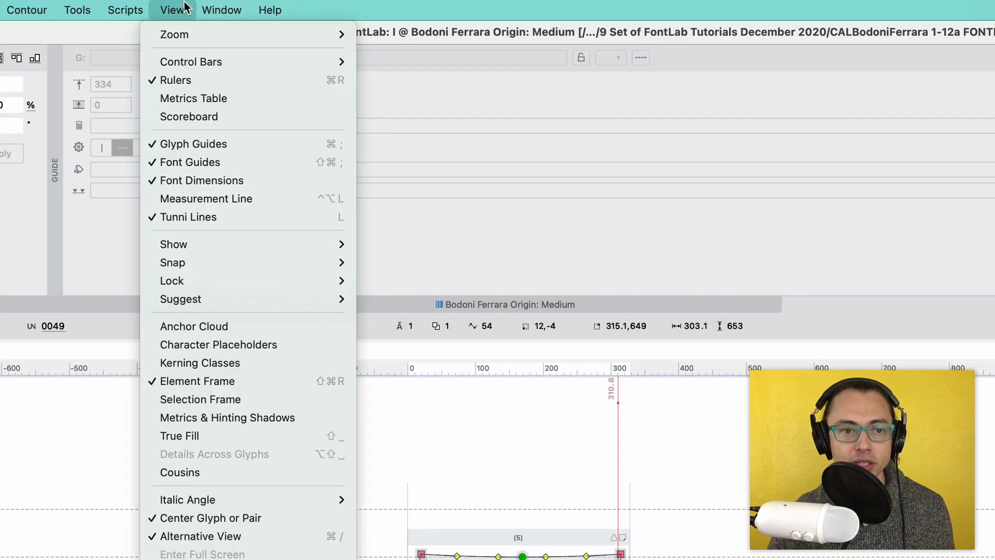
left_click(195, 197)
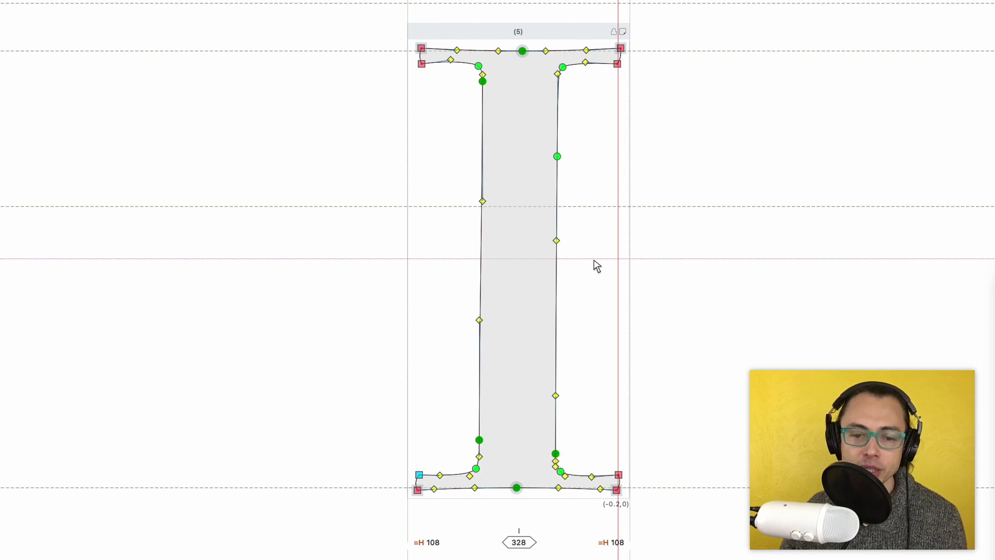
key("ctrl+alt")
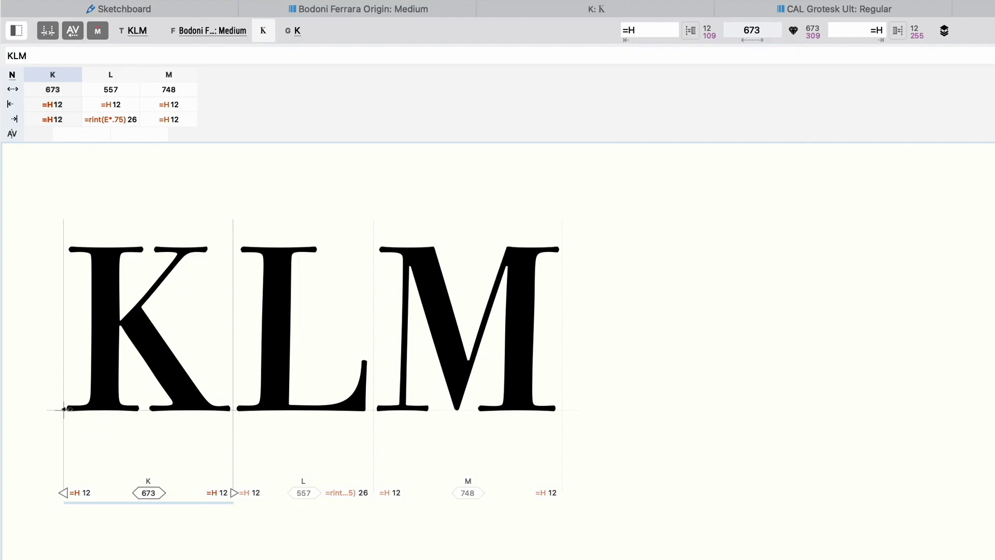
Read the tooltips of the Metrics toolbar's sidebearing and width fields.
mouse_move(80, 418)
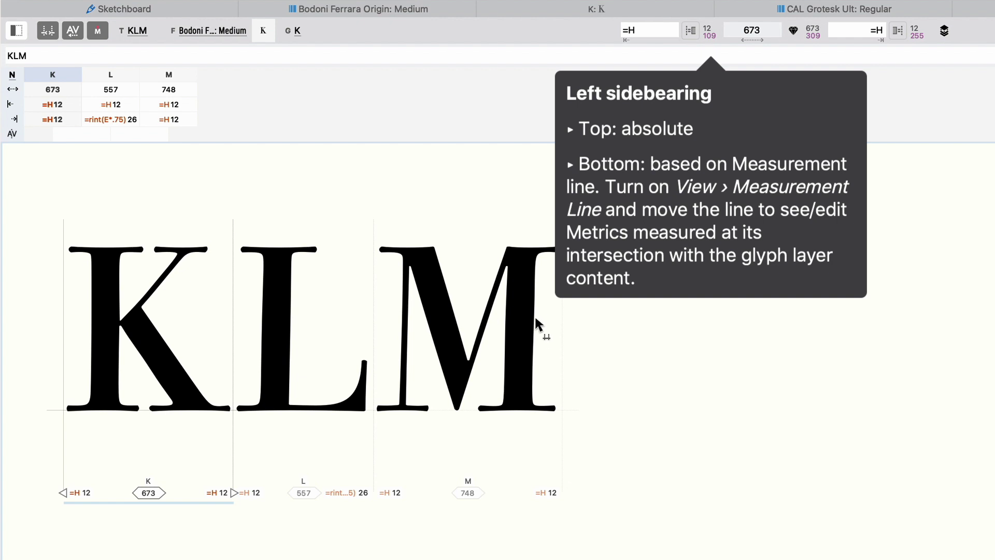
mouse_move(535, 327)
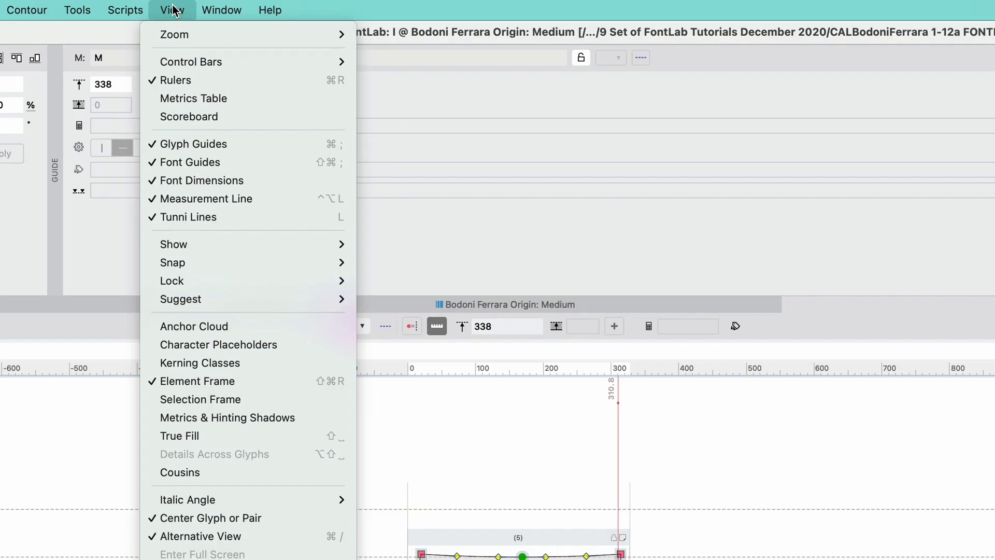
Turn off the Measurement Line in the View options.
left_click(210, 199)
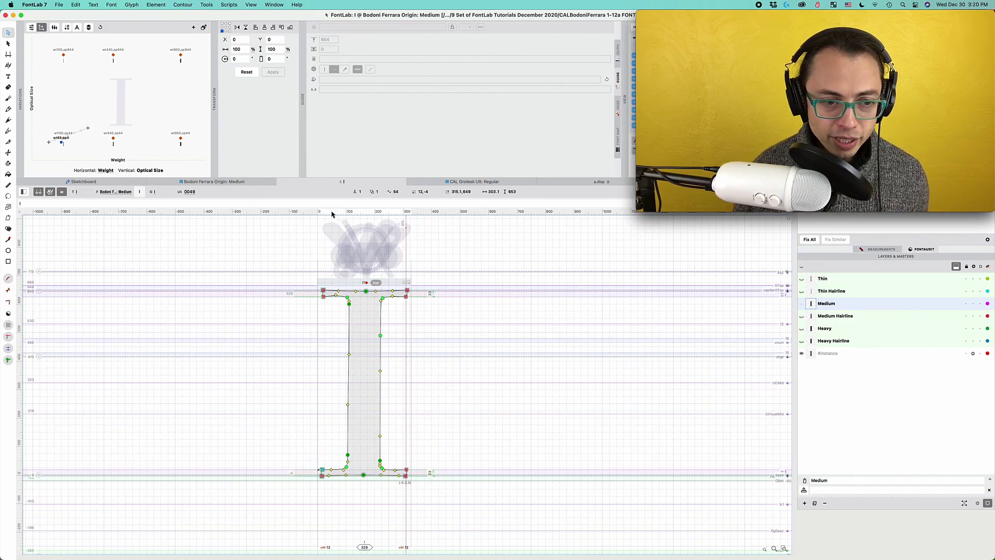
left_click(251, 5)
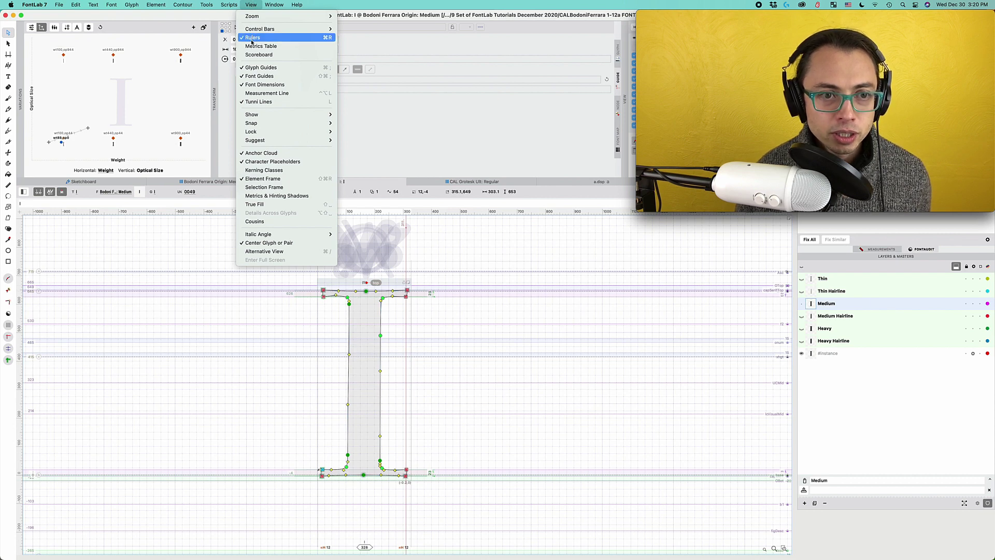
left_click(335, 228)
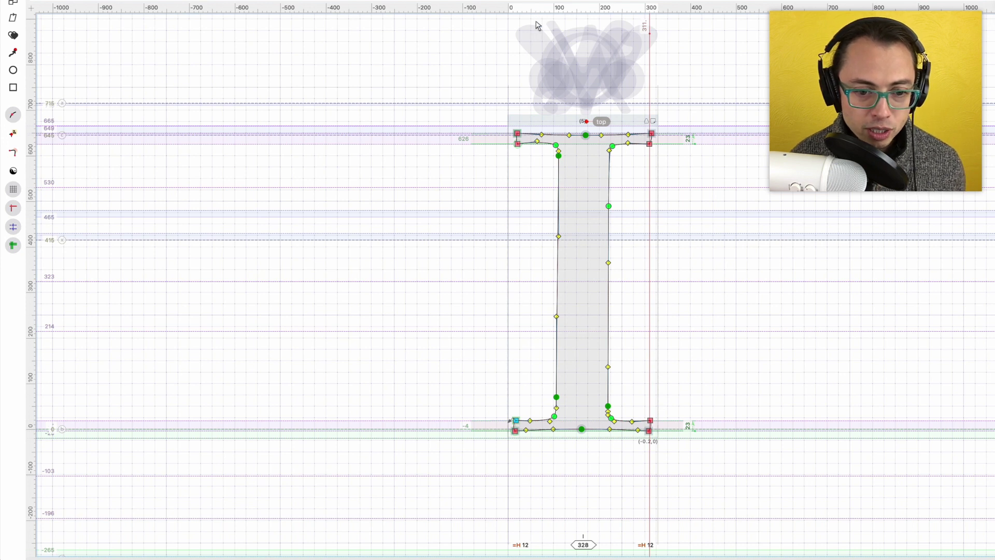
Drag a horizontal guide from the top ruler onto the I's stem at y=344.
left_click_drag(539, 9, 537, 169)
left_click_drag(537, 204, 534, 272)
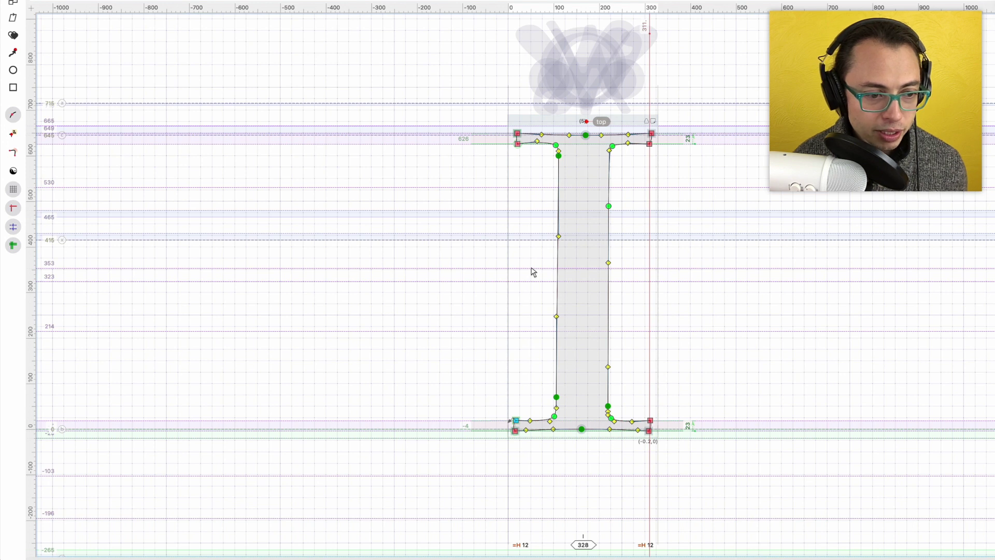
left_click_drag(531, 270, 537, 277)
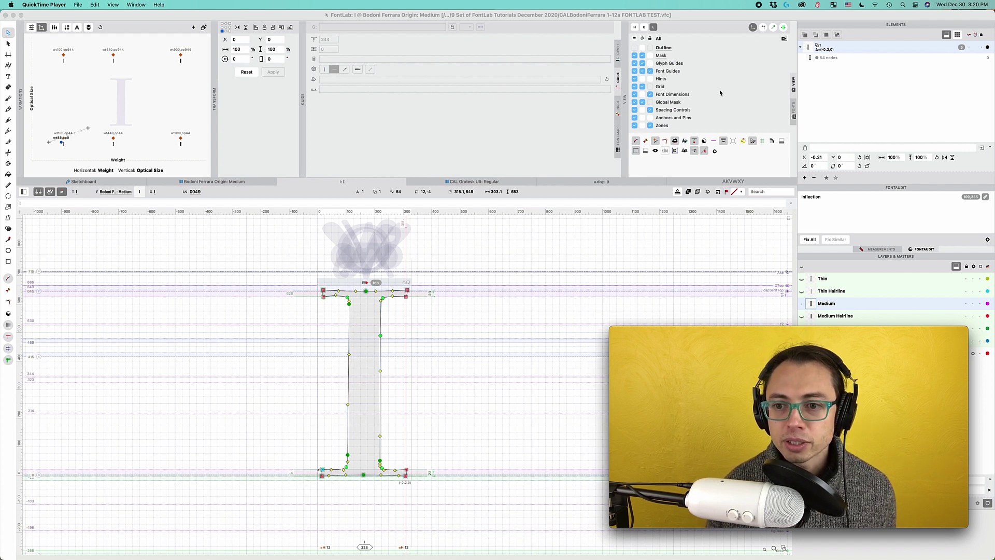
left_click(761, 79)
left_click(270, 4)
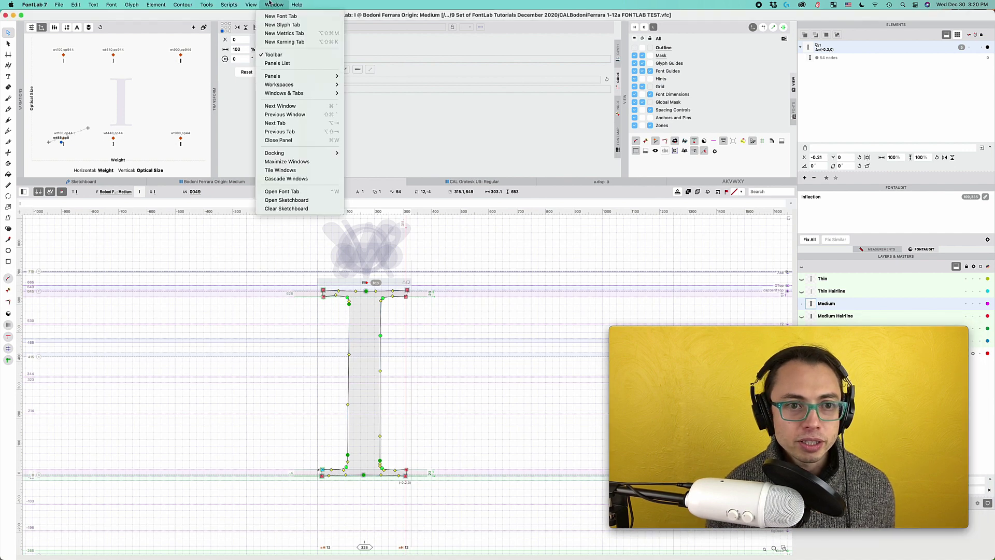
mouse_move(300, 85)
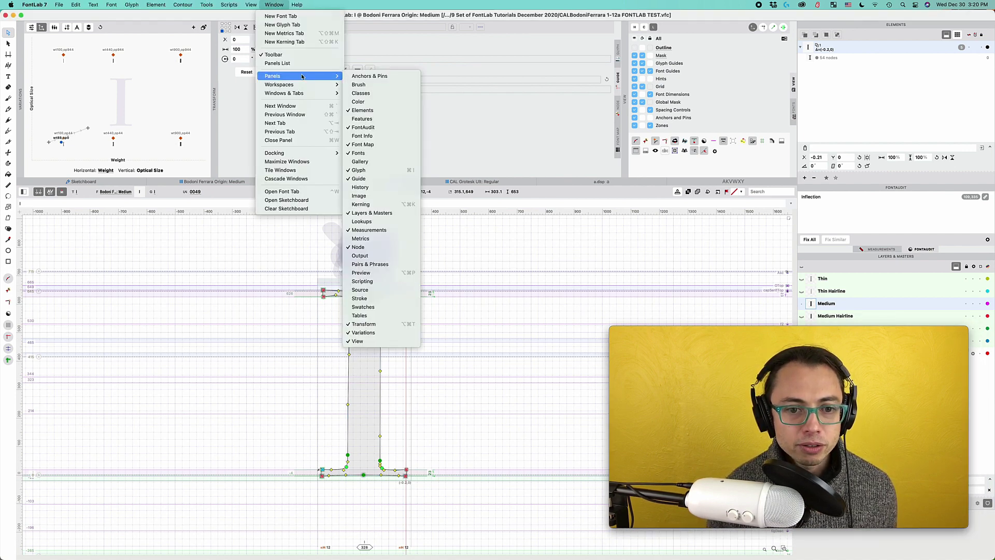
left_click(653, 73)
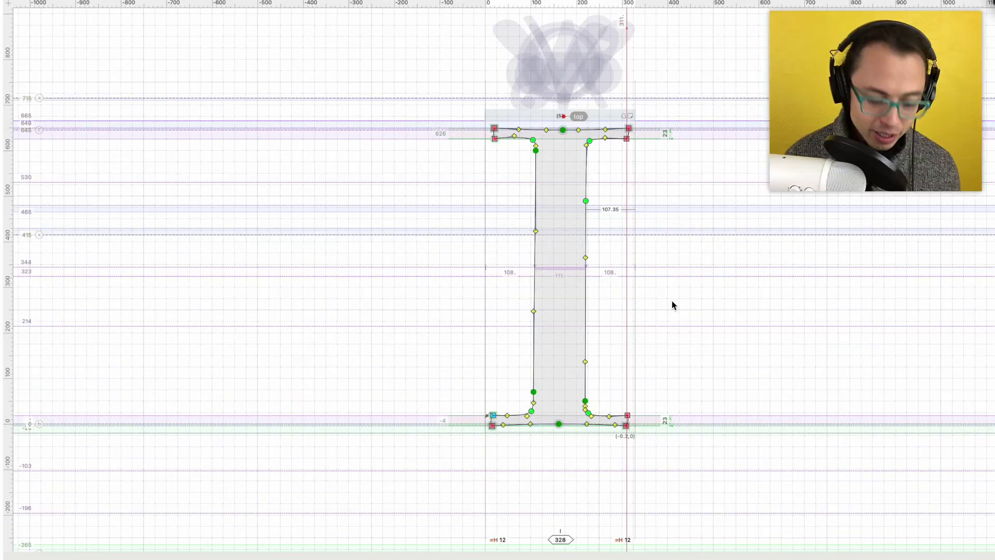
Zoom around the I, then move on to J and check its stem at the measurement line.
scroll(571, 282, "up", 5)
scroll(581, 299, "up", 3)
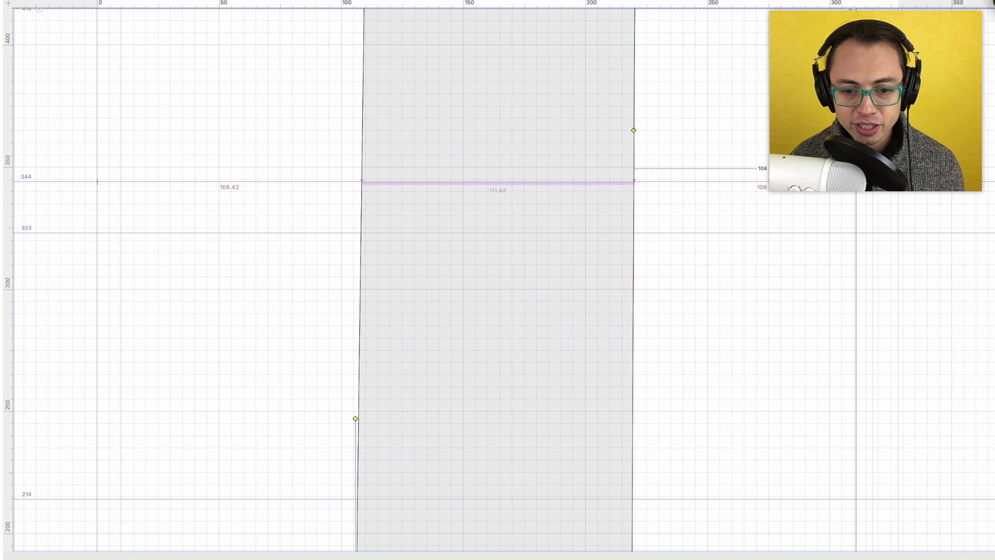
scroll(658, 165, "down", 3)
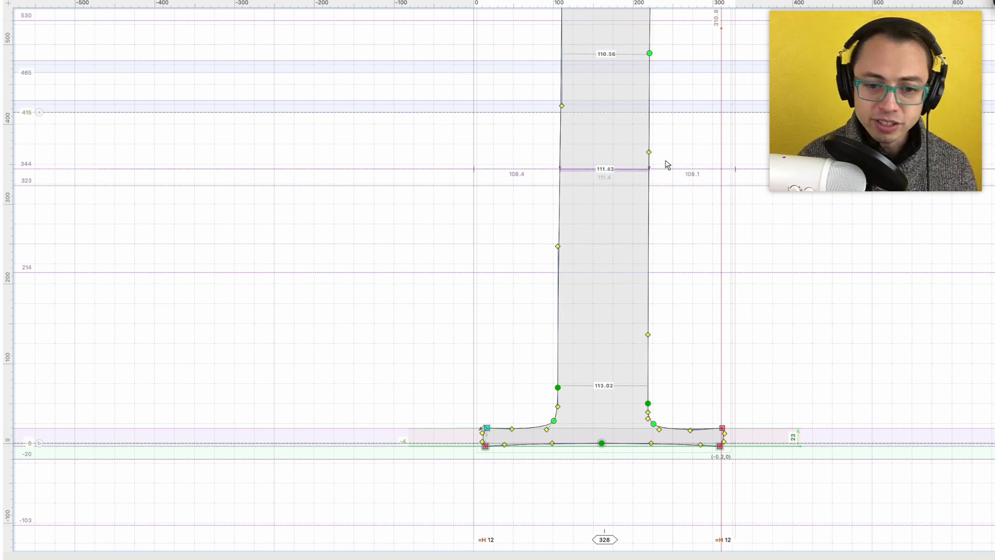
key("End")
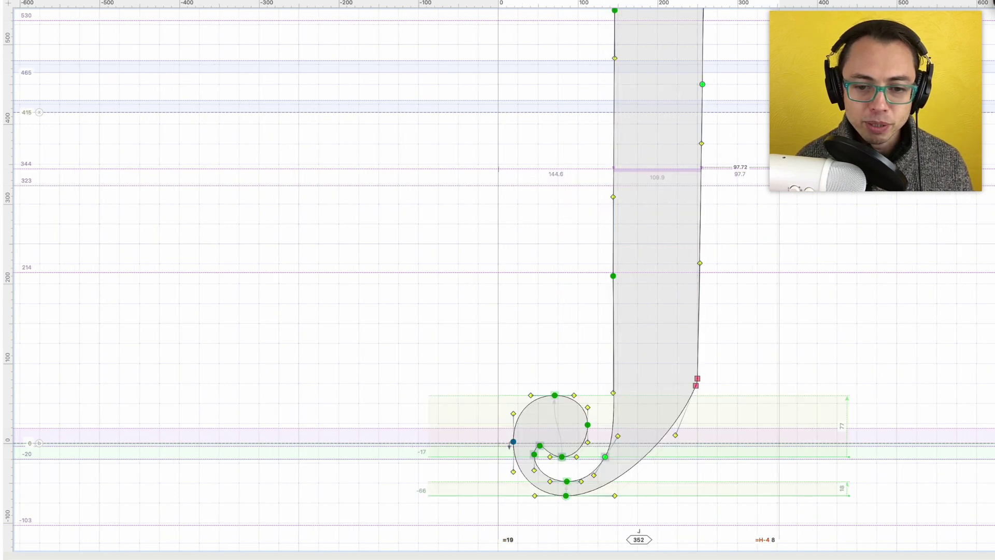
scroll(793, 201, "up", 3)
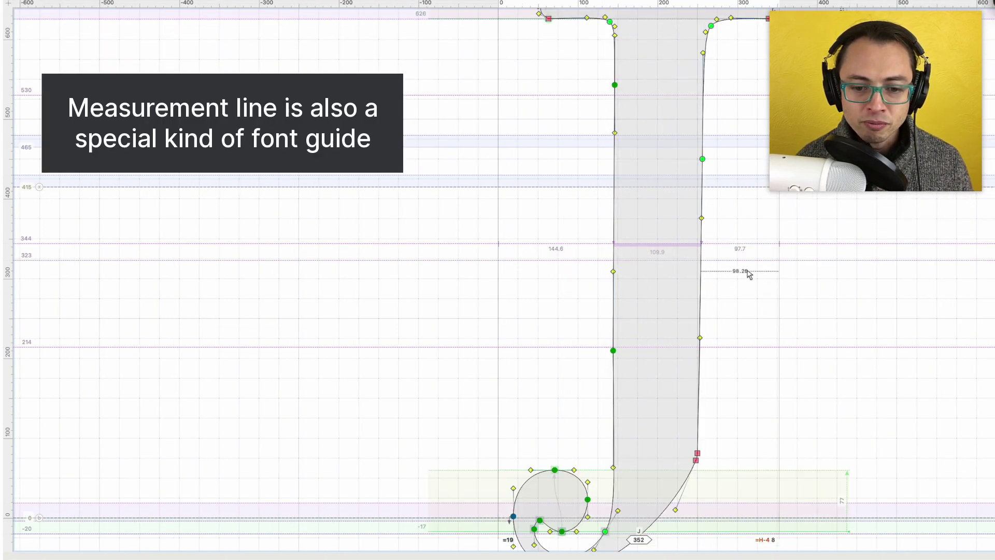
scroll(746, 265, "up", 2)
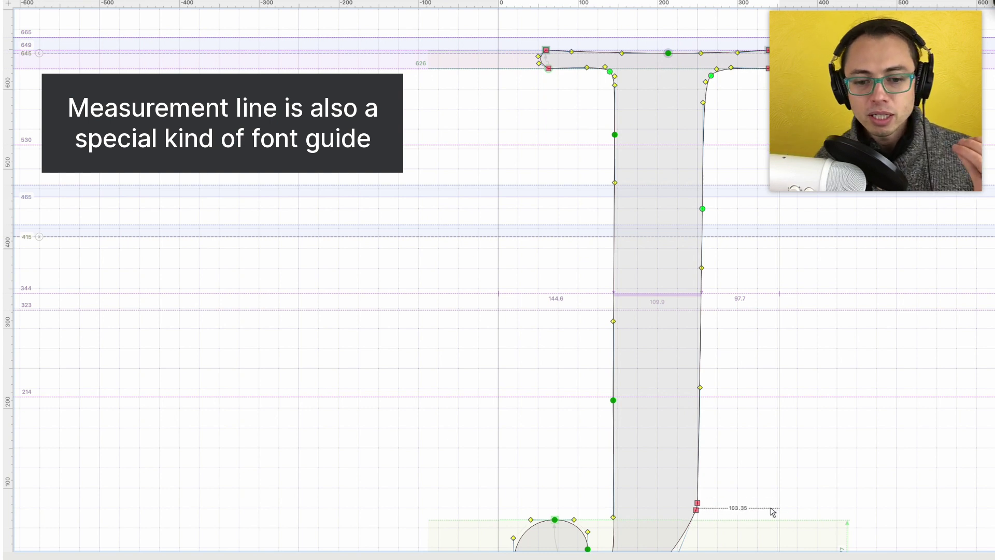
scroll(747, 513, "down", 3)
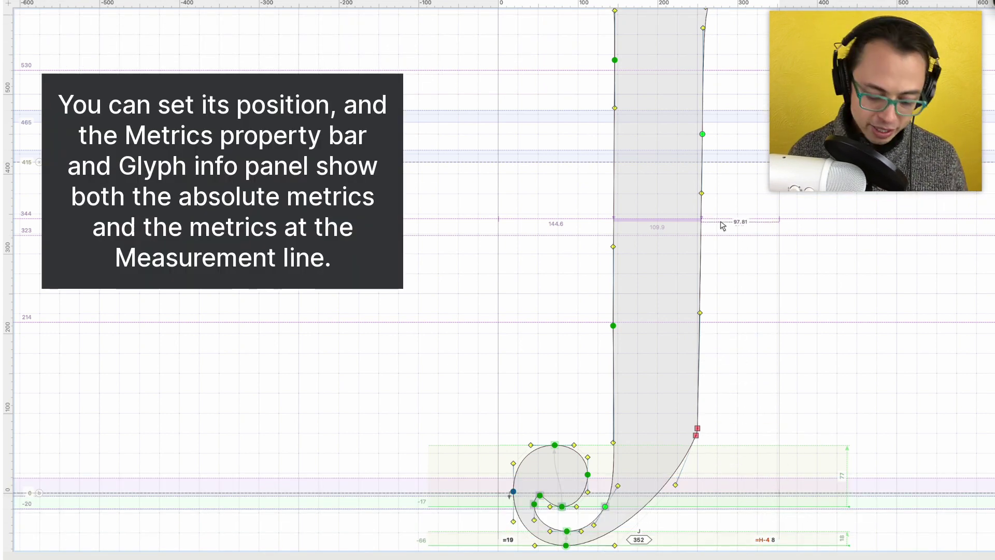
Step through K, L, M and O, then back to N, reading each stem measurement.
key("super+bracketright")
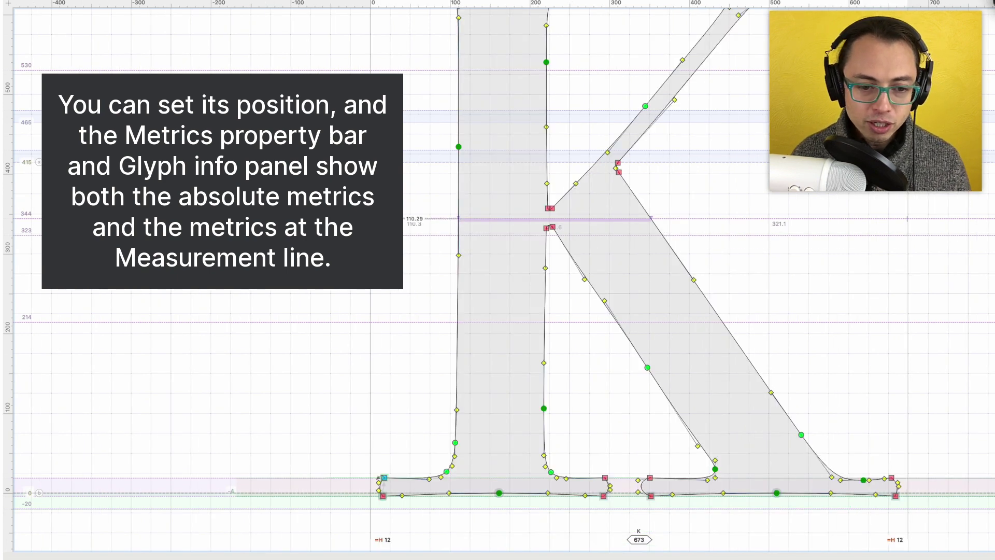
key("super+bracketright")
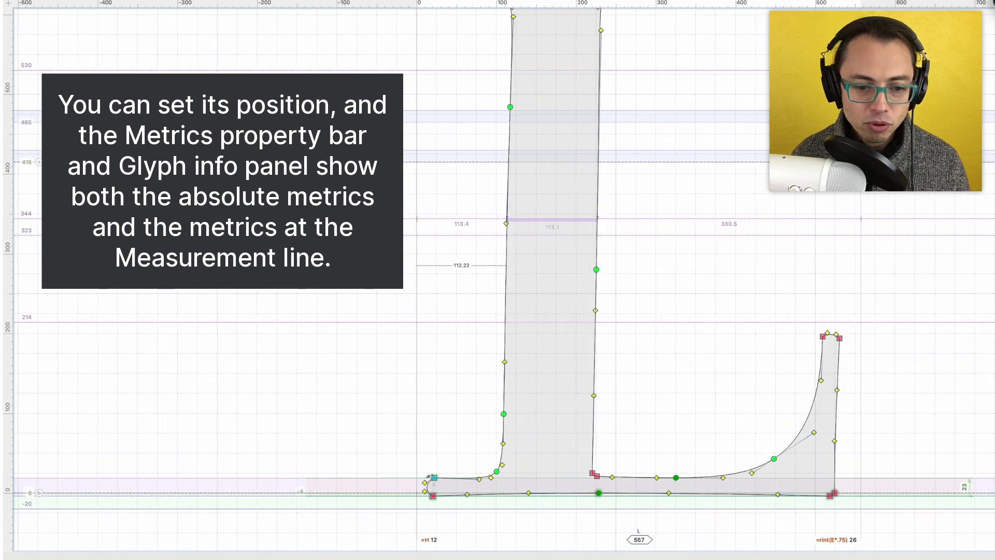
key("super+bracketright")
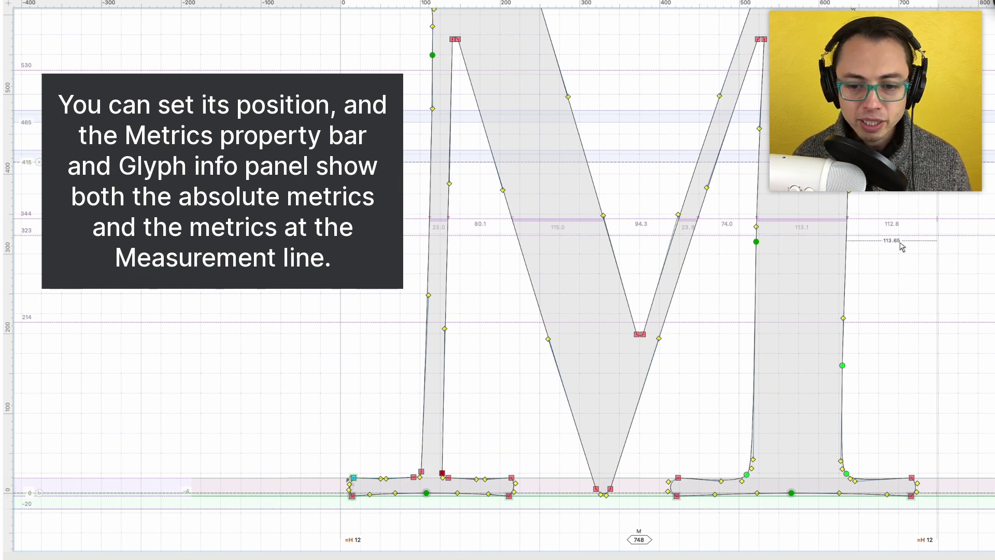
key("super+bracketright")
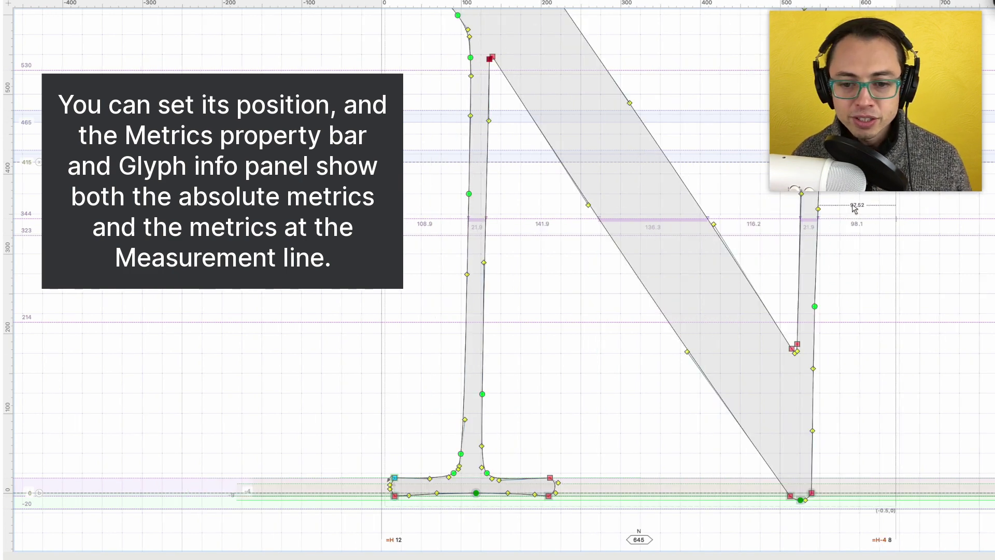
key("super+bracketright")
key("super+bracketleft")
scroll(913, 213, "up", 5)
scroll(907, 216, "down", 5)
scroll(872, 207, "down", 3)
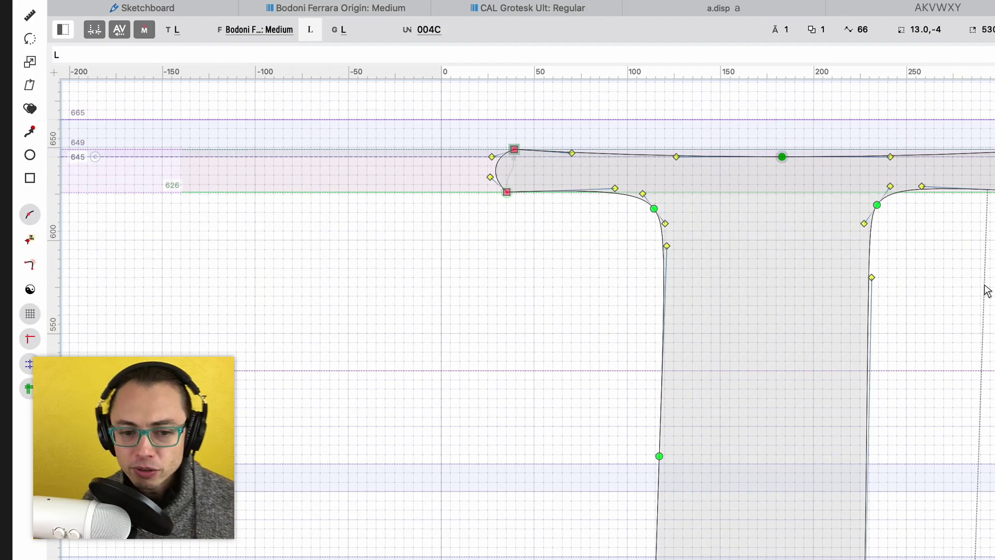
Switch to the Bodoni Ferrara Origin font window and open its Font Info zone settings.
left_click(361, 9)
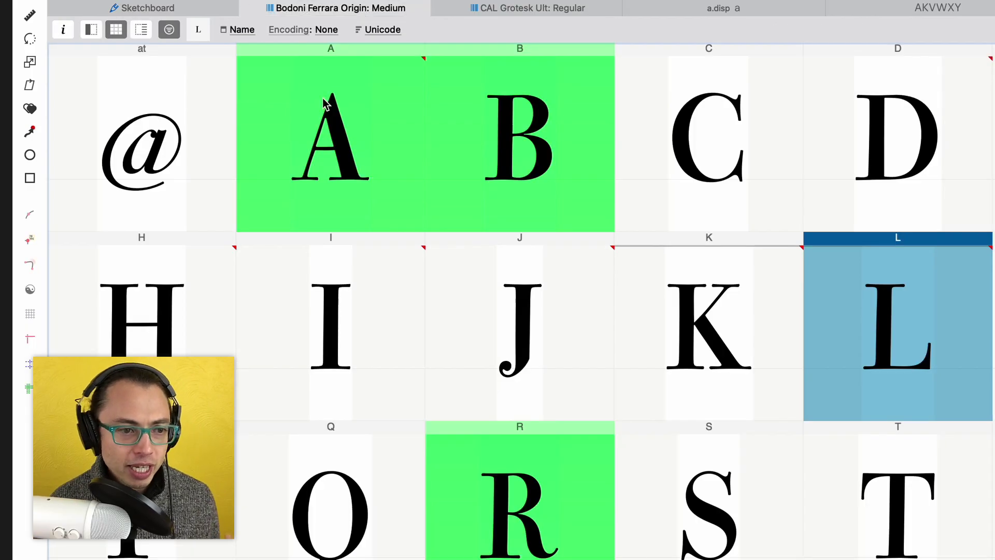
left_click(63, 32)
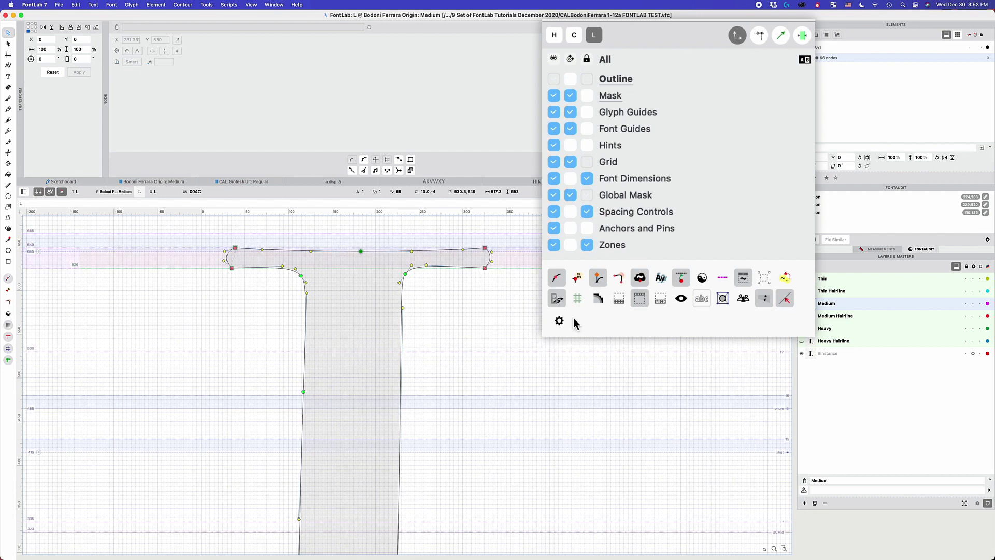
Configure the alternative view set to show zones while hiding the glyph's node markers.
left_click(804, 61)
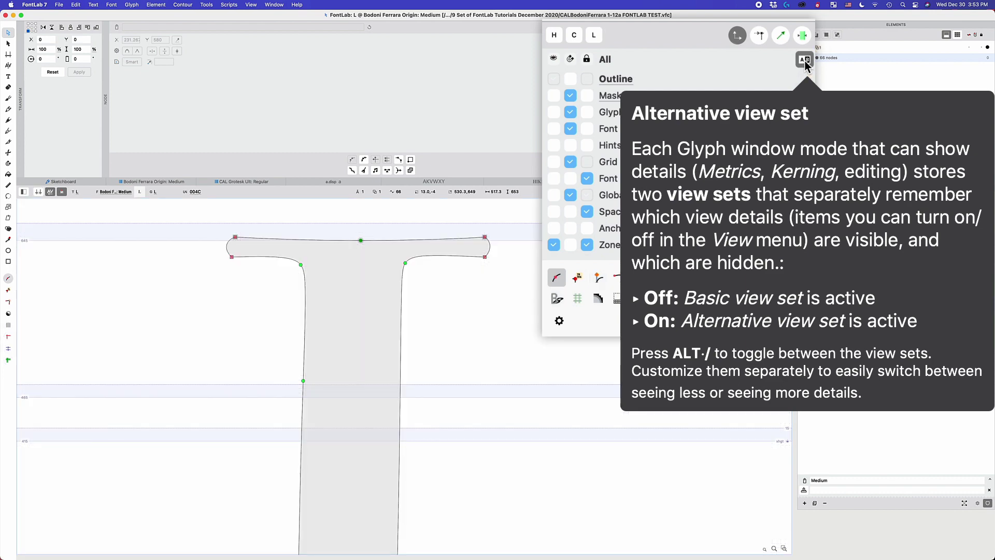
left_click(805, 60)
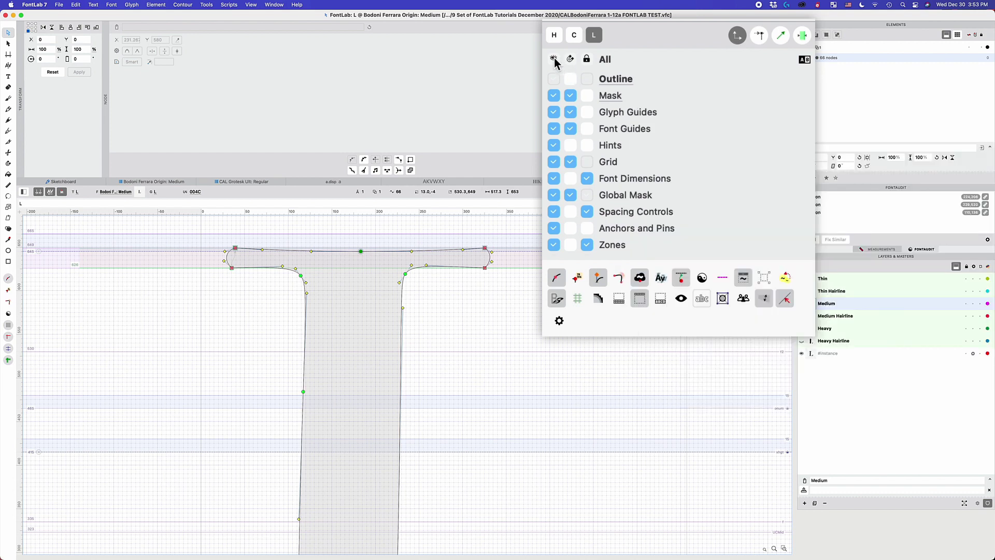
left_click(555, 60)
left_click(554, 60)
left_click(804, 61)
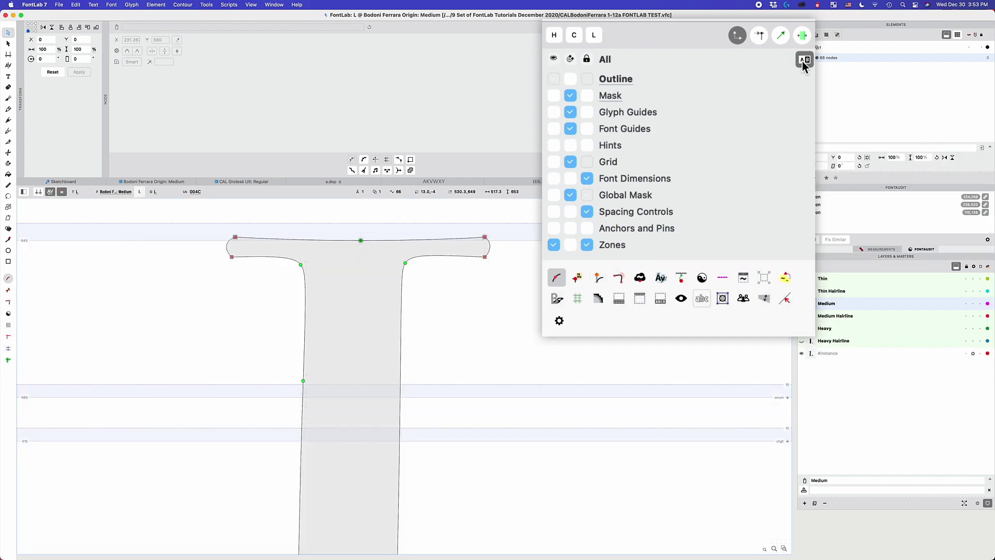
left_click(554, 246)
left_click(555, 276)
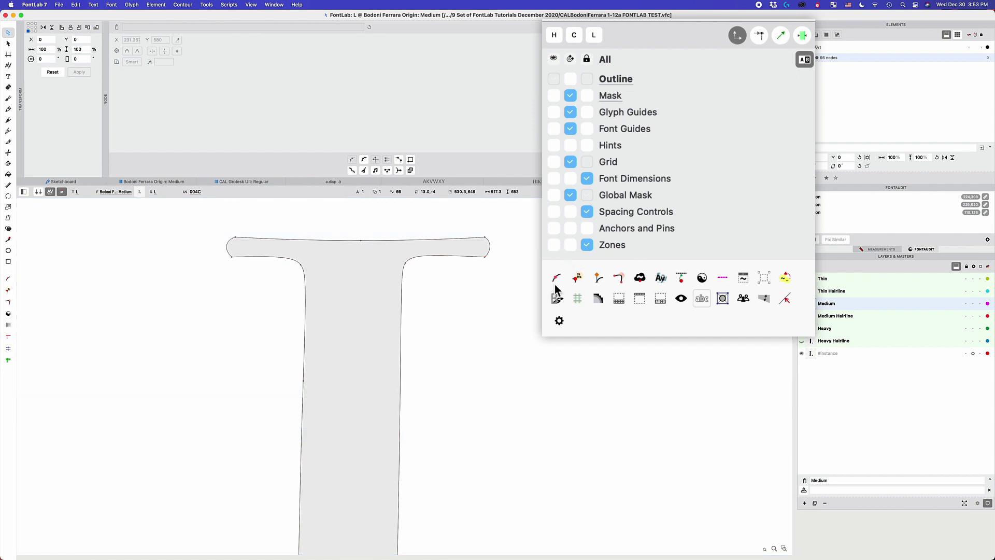
left_click(554, 244)
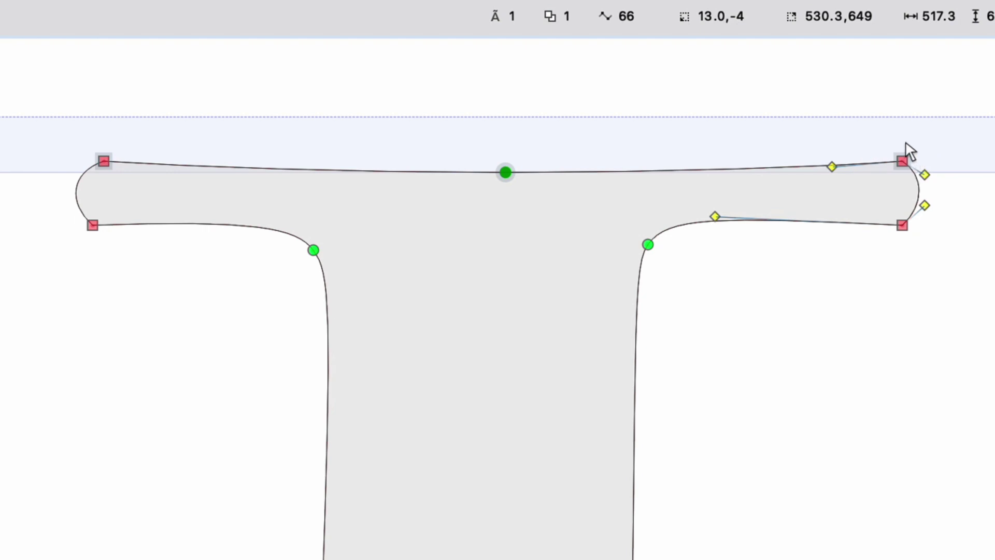
Select all of L's nodes, nudge the outline up and down against its zone, then deselect.
key("ctrl+a")
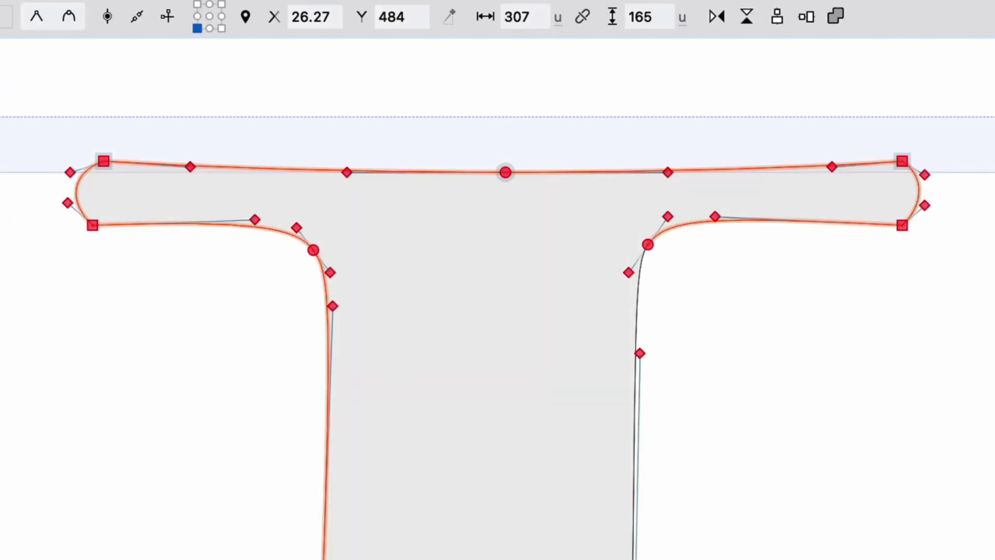
key("Up")
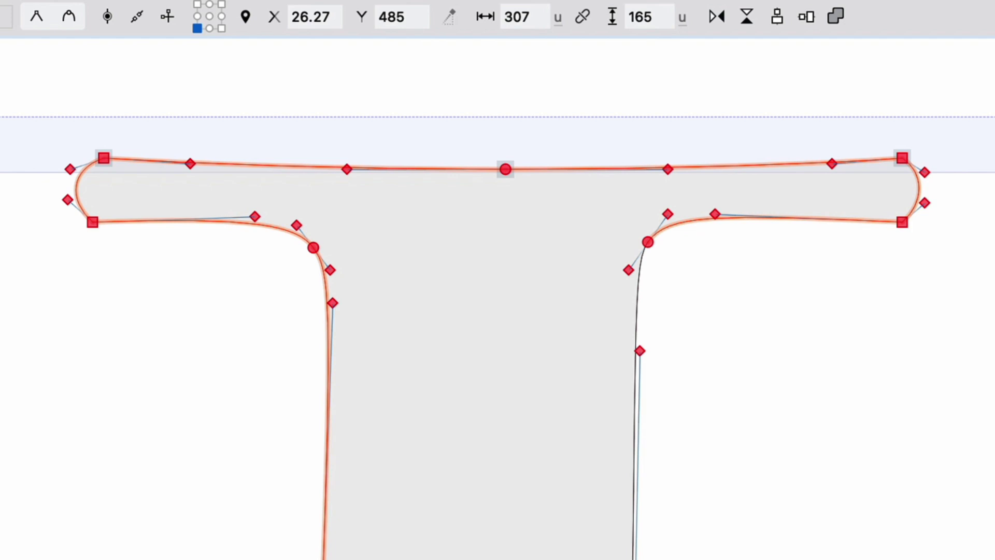
key("Down")
key("Down")
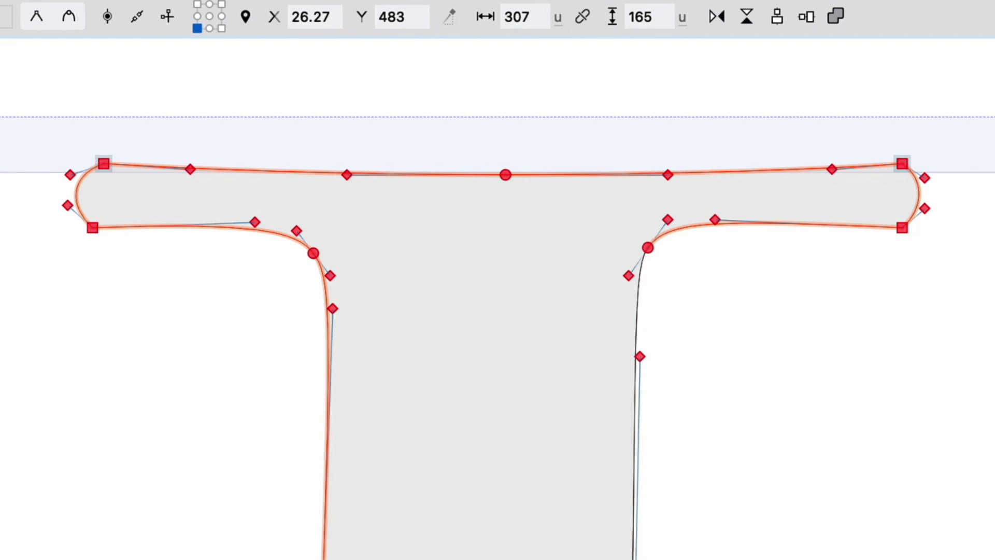
key("Down")
key("Down")
key("Down")
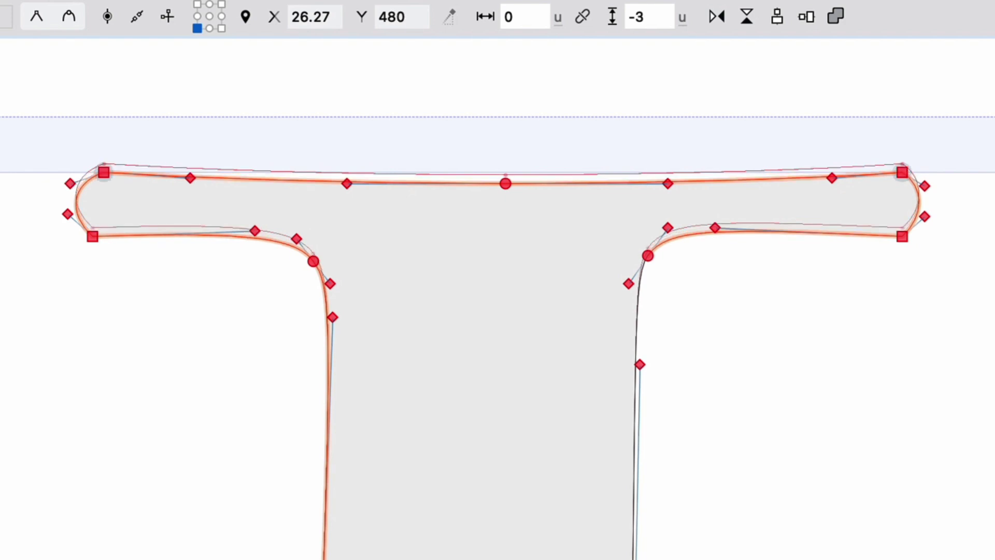
key("Up")
key("Up")
key("Up")
key("Up")
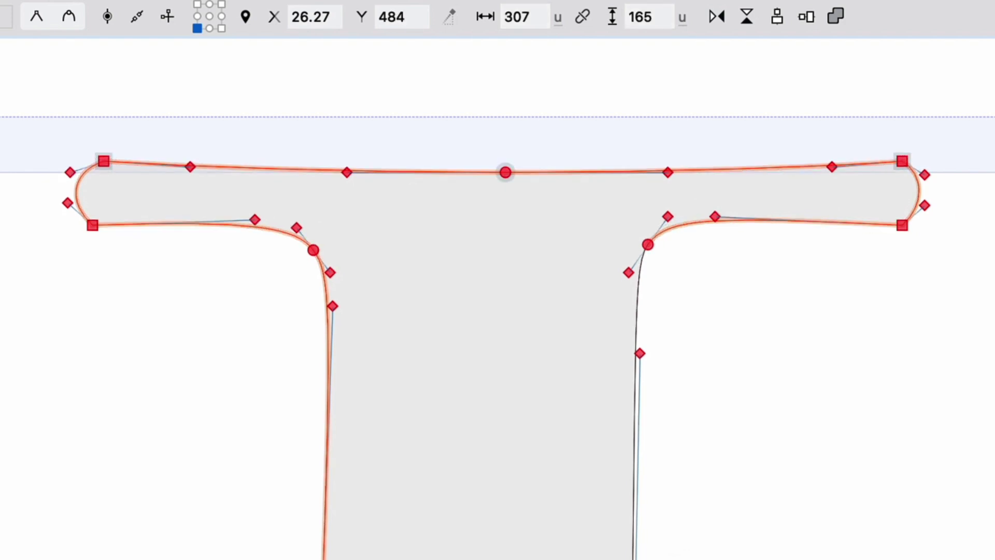
key("Escape")
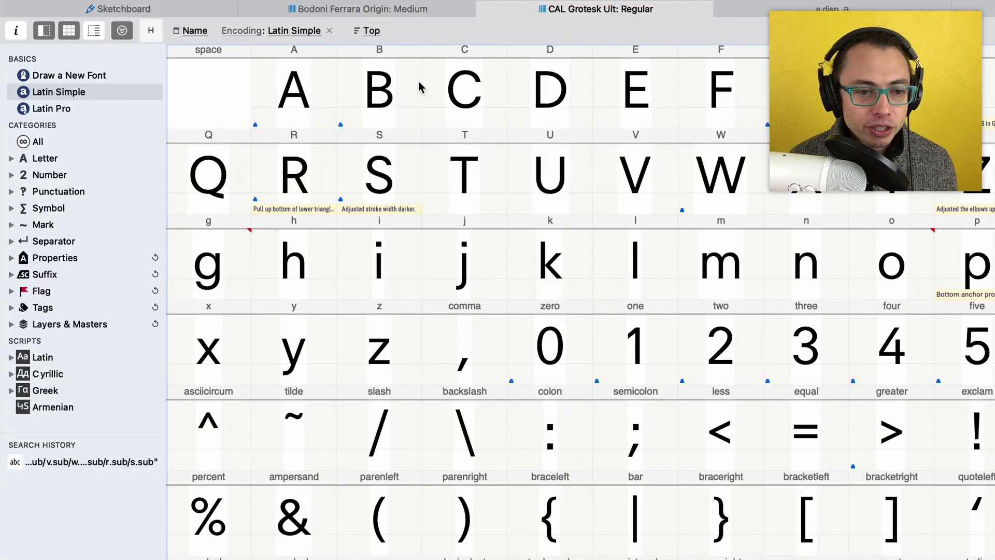
Select the D, F and A cells, keep Encoding ordering and clear the Latin Simple filter.
left_click(271, 225)
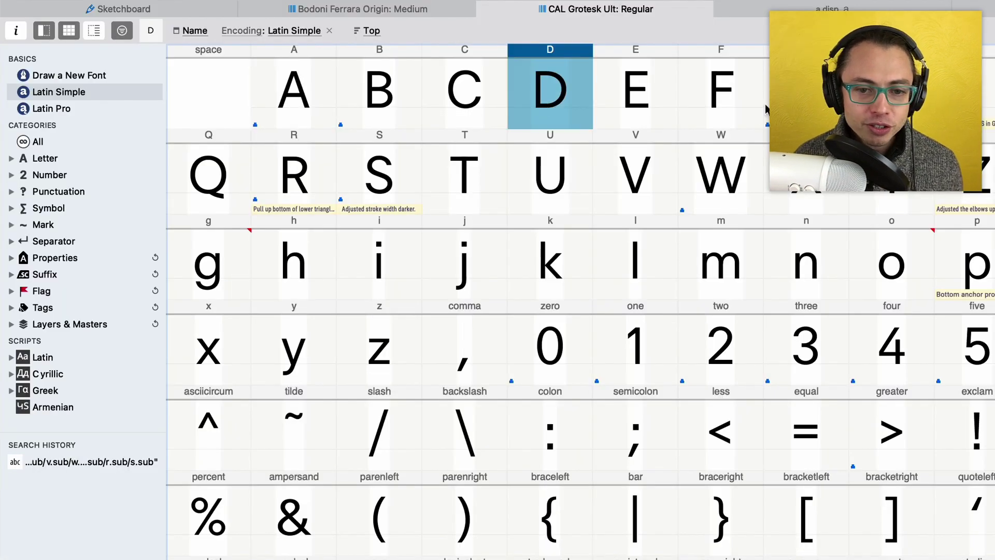
left_click(701, 95)
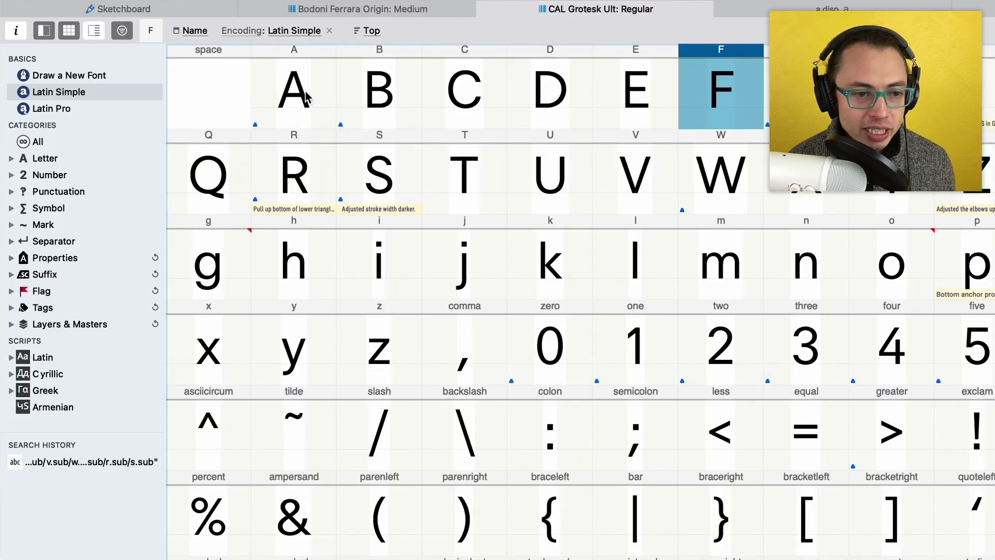
left_click(306, 98)
left_click(249, 31)
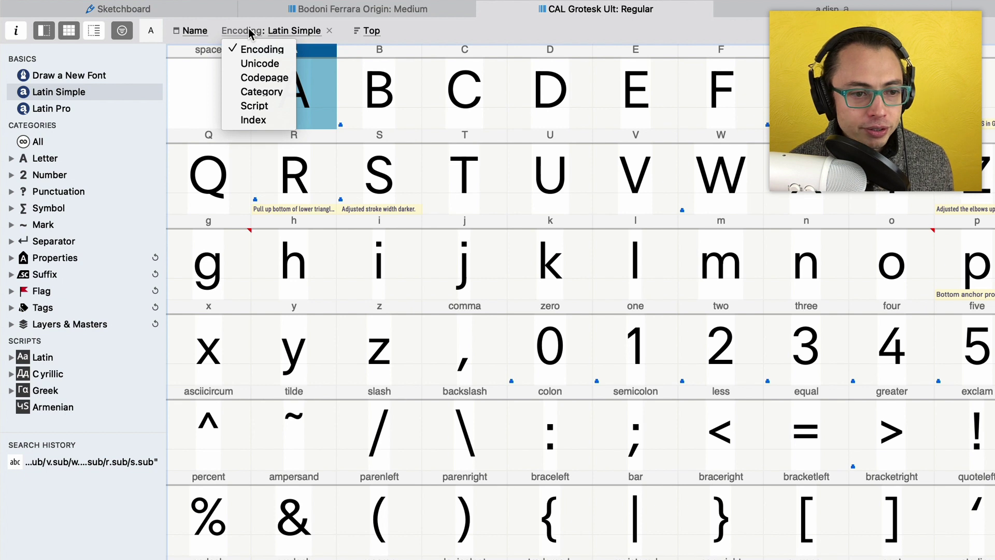
left_click(259, 49)
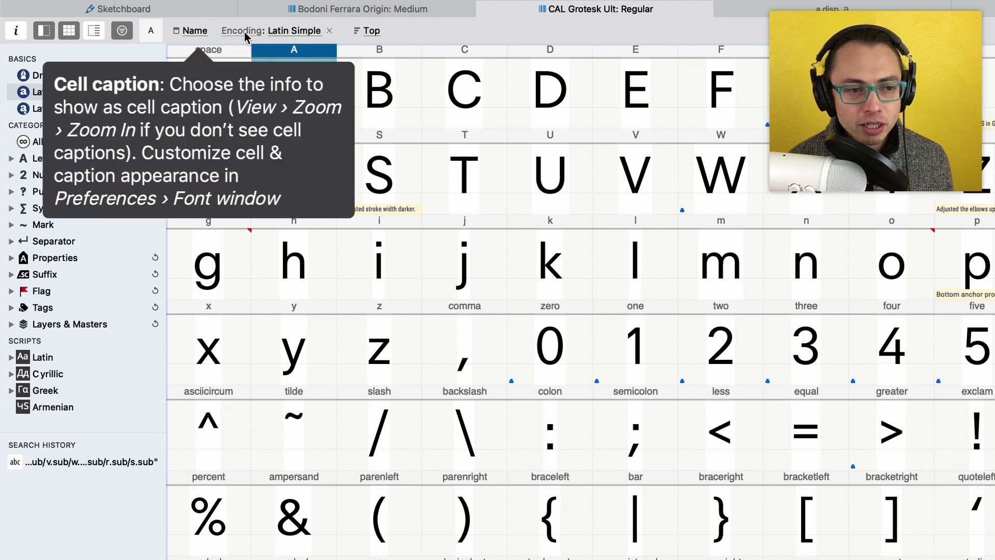
left_click(330, 31)
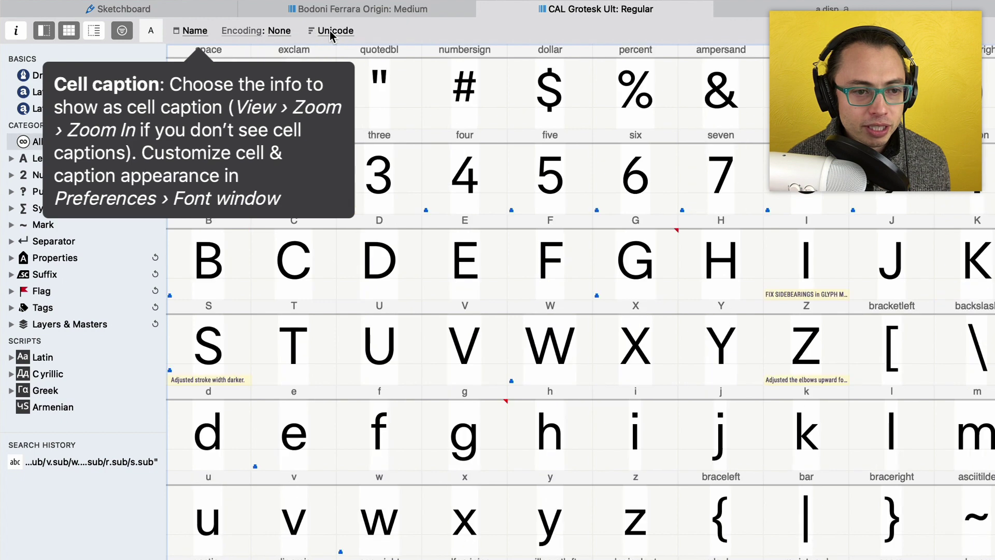
Set the glyph cell captions to Top and sort the Font window by Top.
left_click(192, 32)
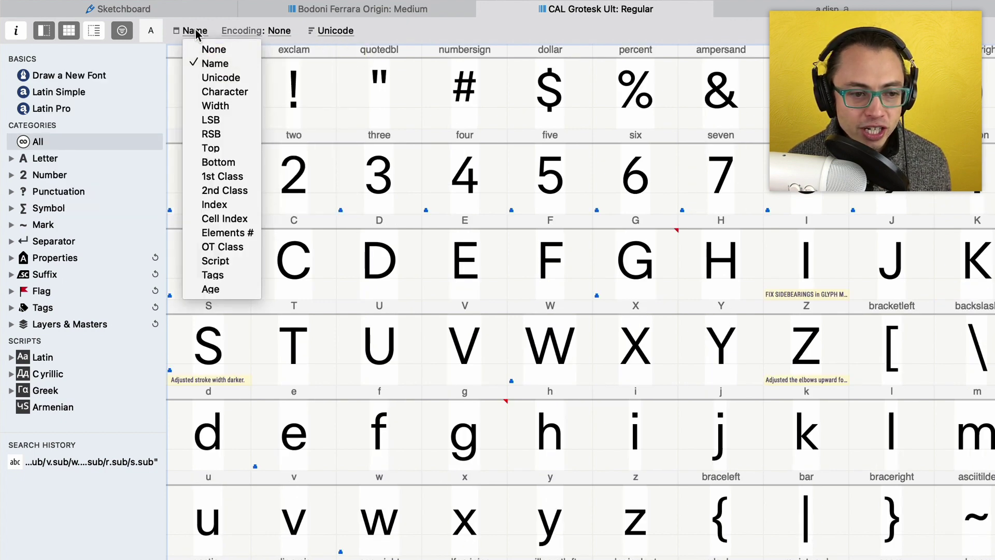
left_click(218, 149)
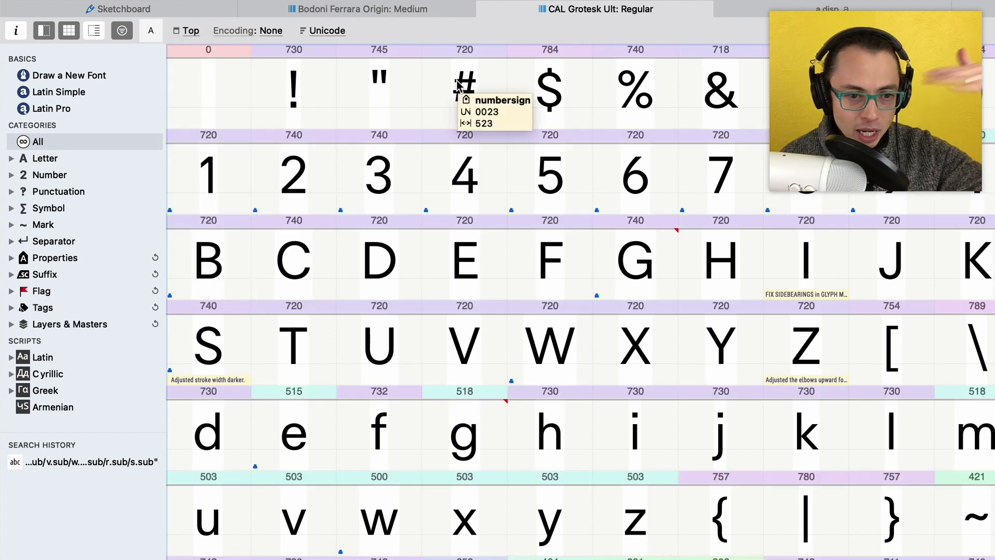
left_click(334, 33)
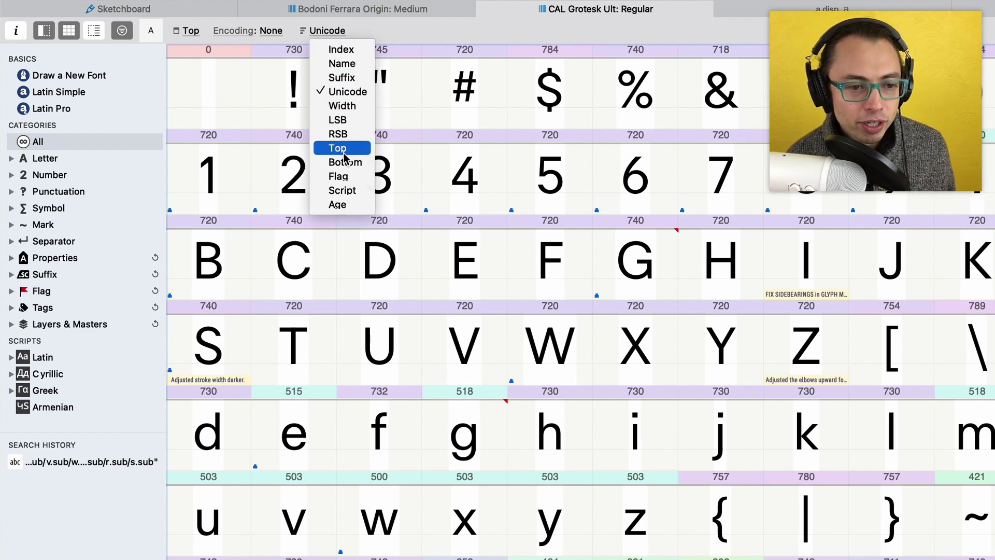
left_click(338, 148)
Scroll up and down through the Top-sorted CAL Grotesk grid to compare glyph heights.
scroll(716, 206, "up", 15)
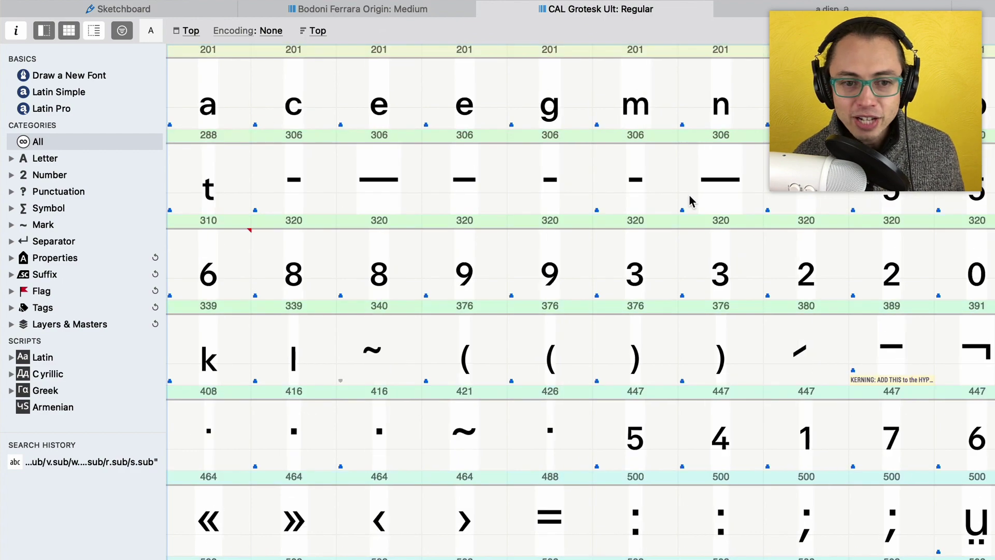
scroll(252, 106, "down", 5)
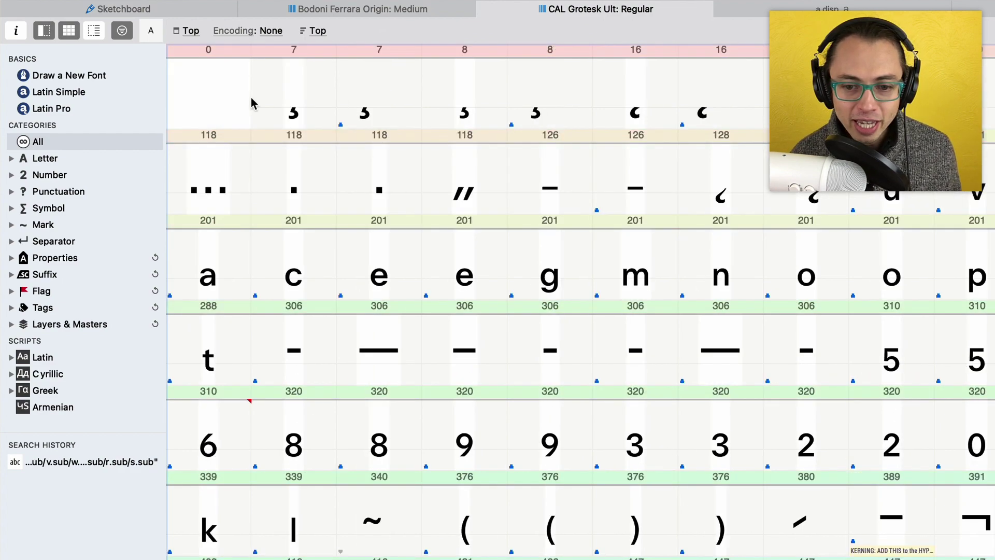
scroll(385, 124, "down", 20)
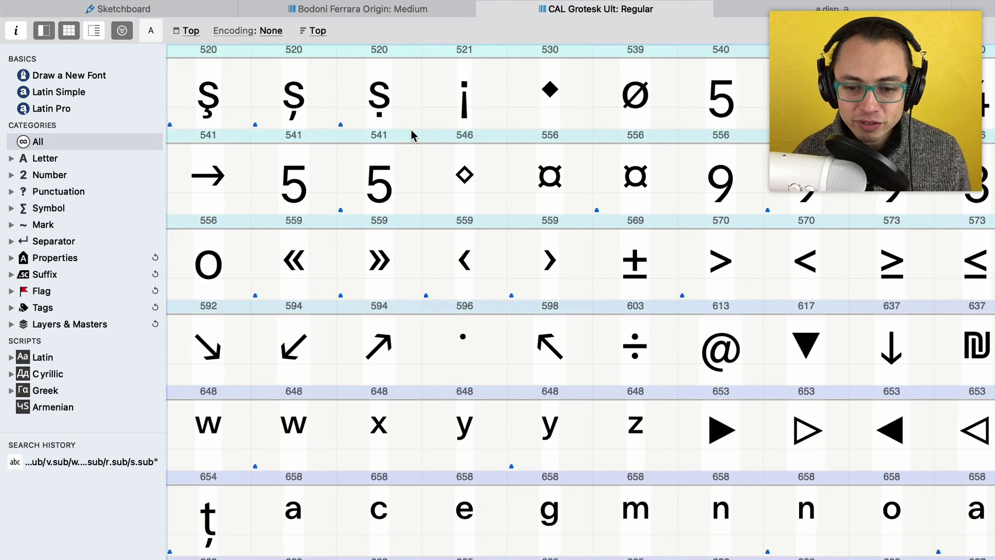
scroll(411, 130, "up", 20)
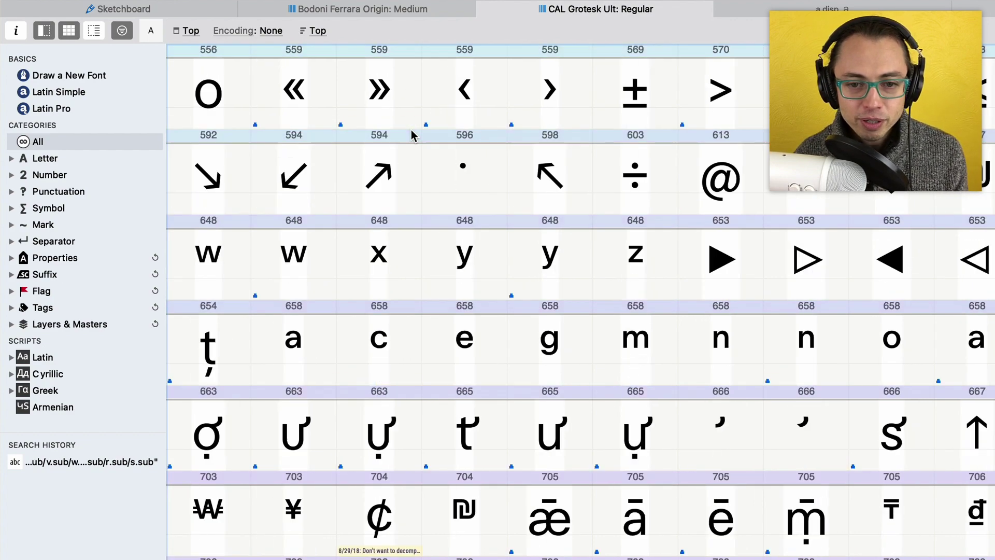
scroll(411, 130, "up", 5)
scroll(412, 129, "down", 12)
scroll(412, 129, "down", 20)
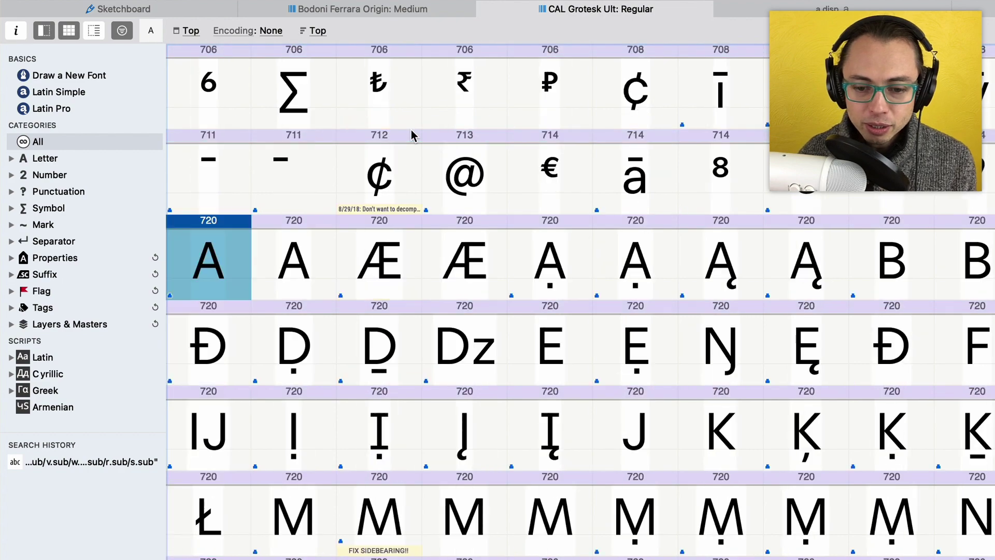
scroll(412, 130, "down", 20)
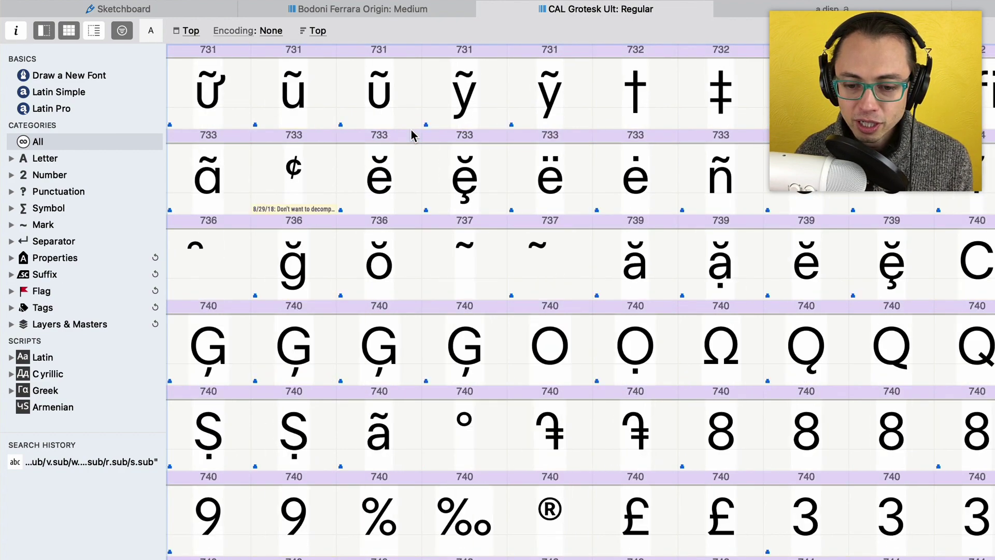
scroll(412, 131, "down", 20)
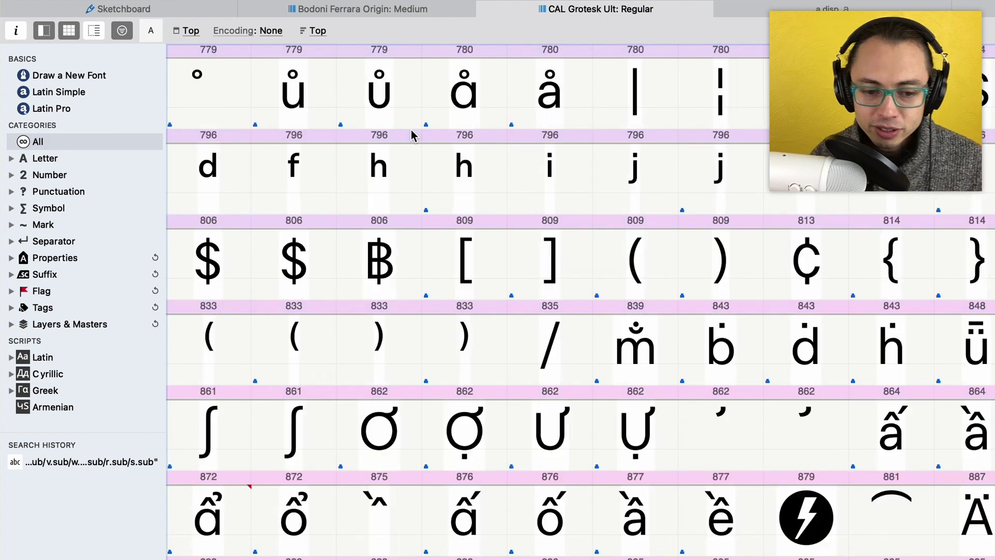
scroll(405, 136, "up", 20)
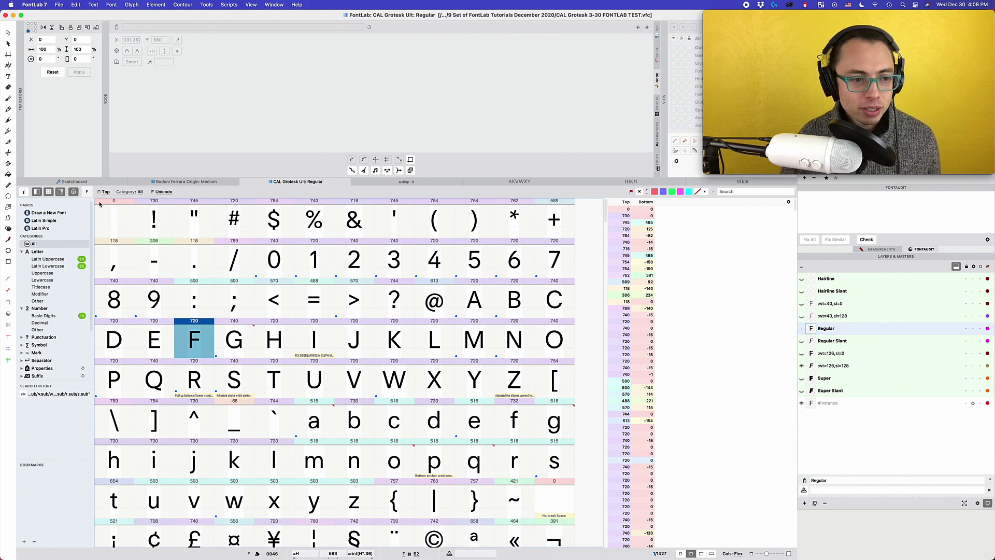
left_click(60, 191)
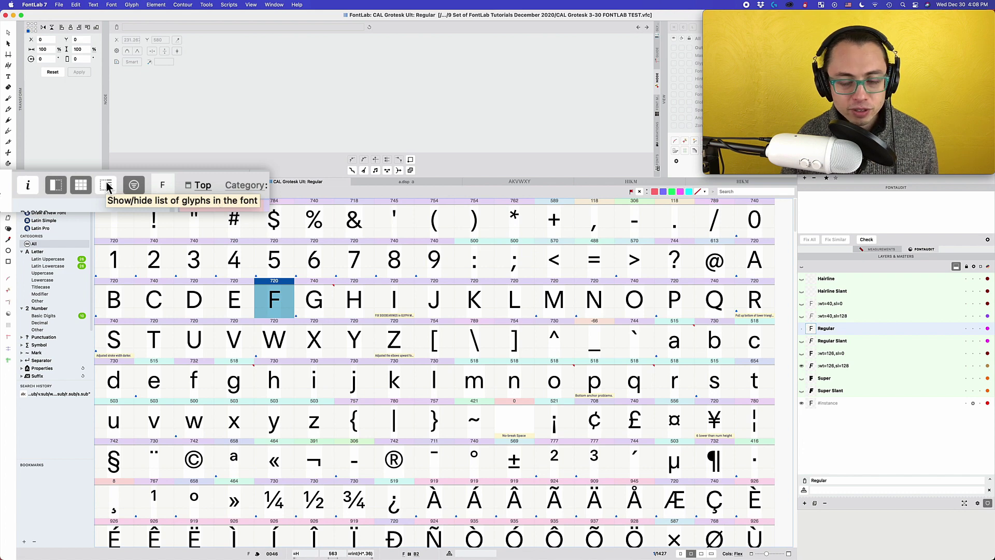
left_click(107, 186)
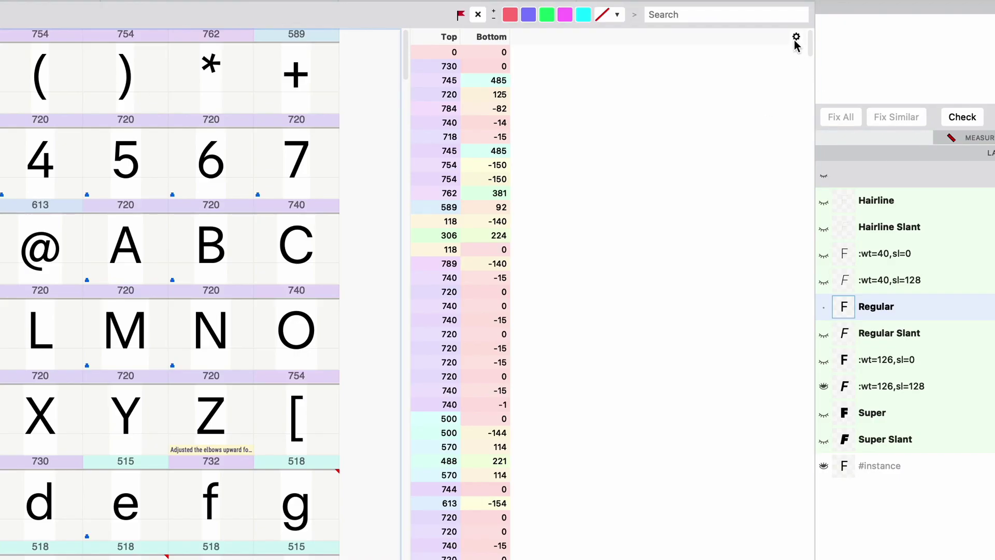
Turn on Sync with cell caption for the glyph list columns and apply it.
left_click(796, 38)
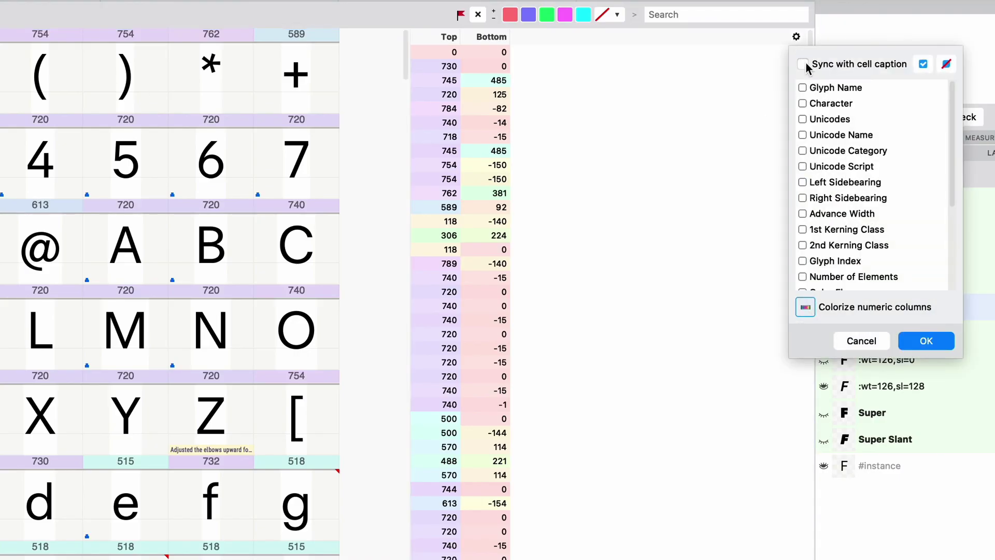
left_click(804, 64)
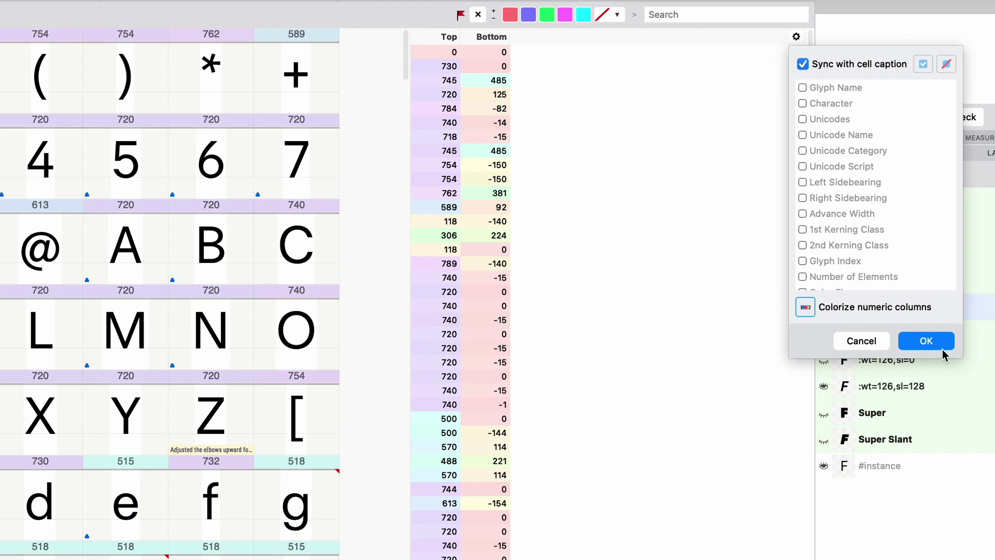
left_click(927, 340)
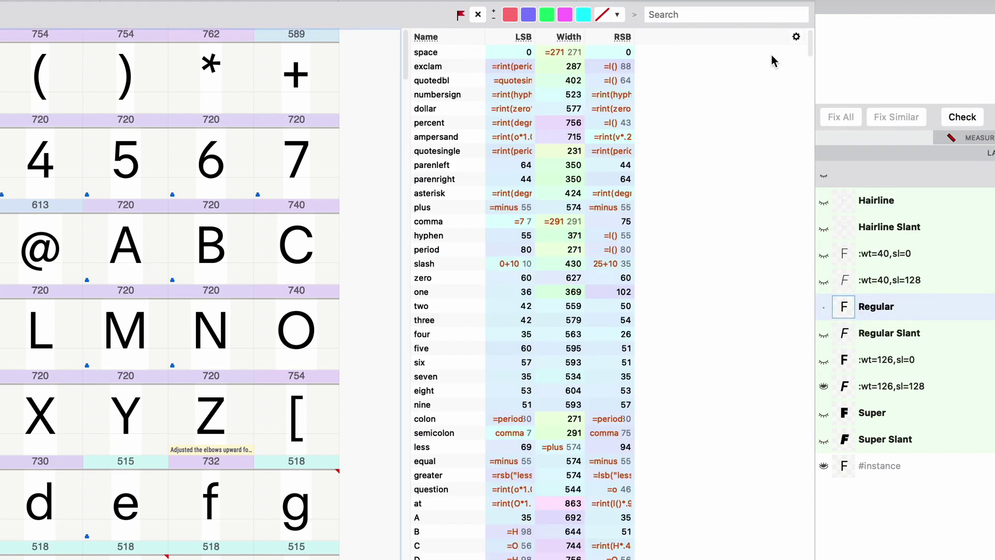
Turn syncing off and add Glyph Name, LSB, RSB, Bounding Box Top and Bottom columns.
left_click(796, 37)
left_click(805, 65)
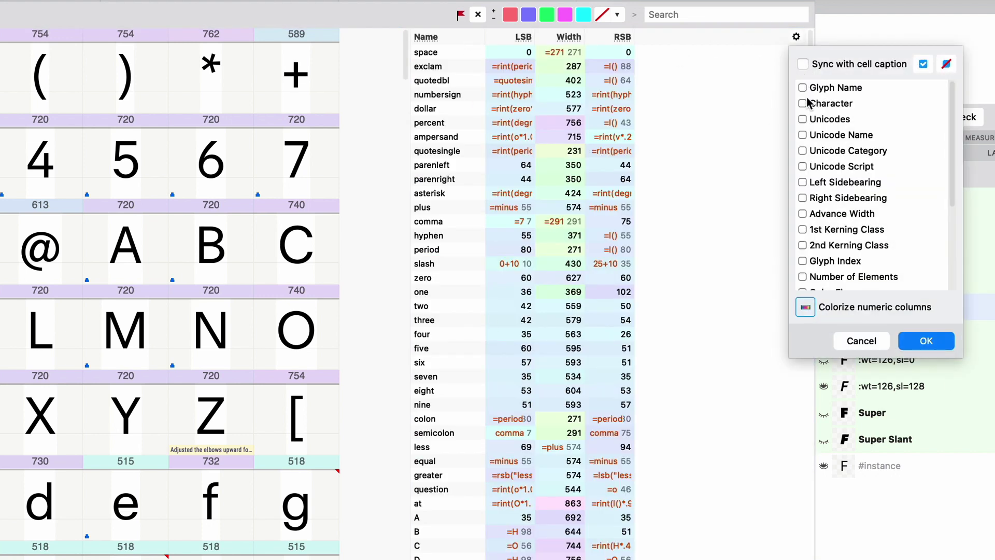
left_click(804, 88)
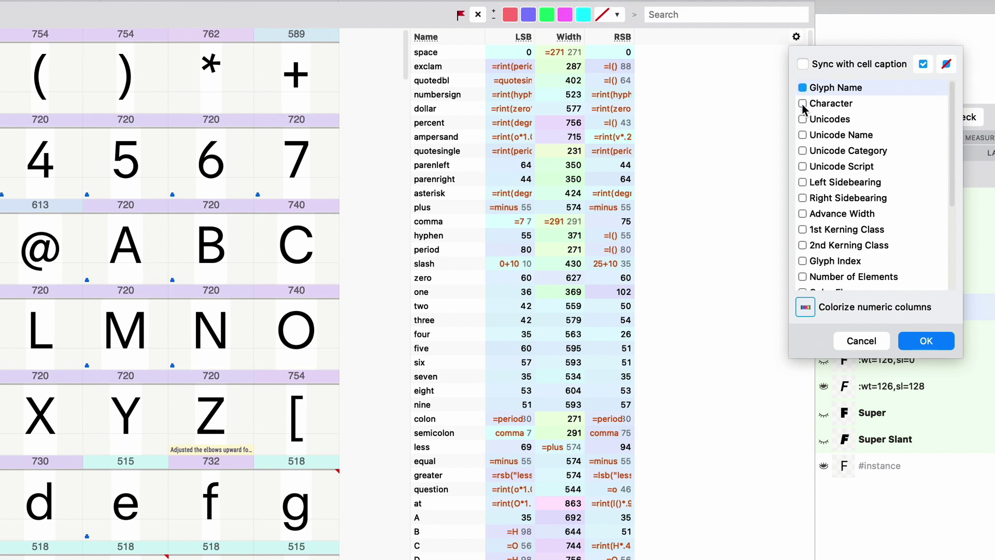
left_click_drag(953, 113, 956, 166)
left_click(804, 98)
left_click(803, 114)
scroll(840, 242, "down", 3)
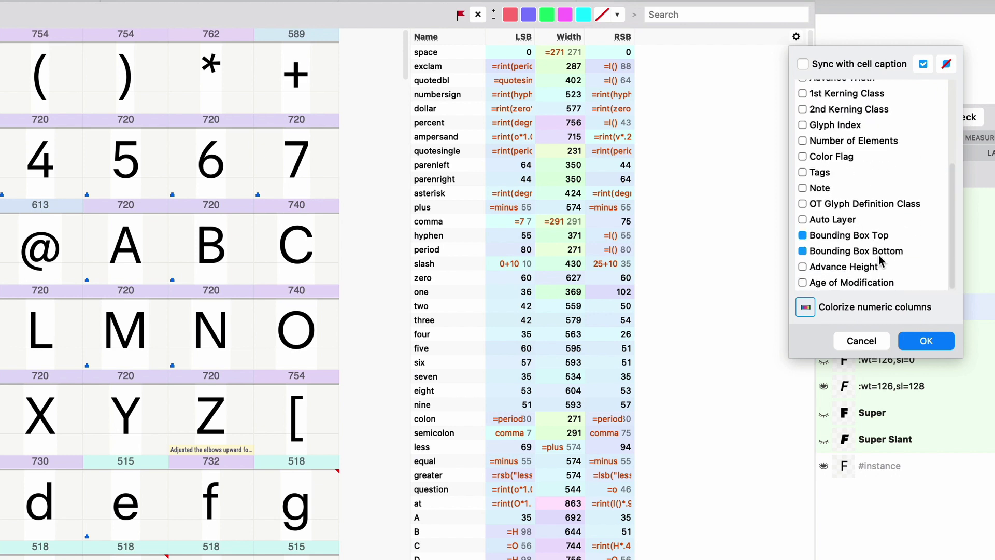
left_click(803, 252)
left_click(927, 342)
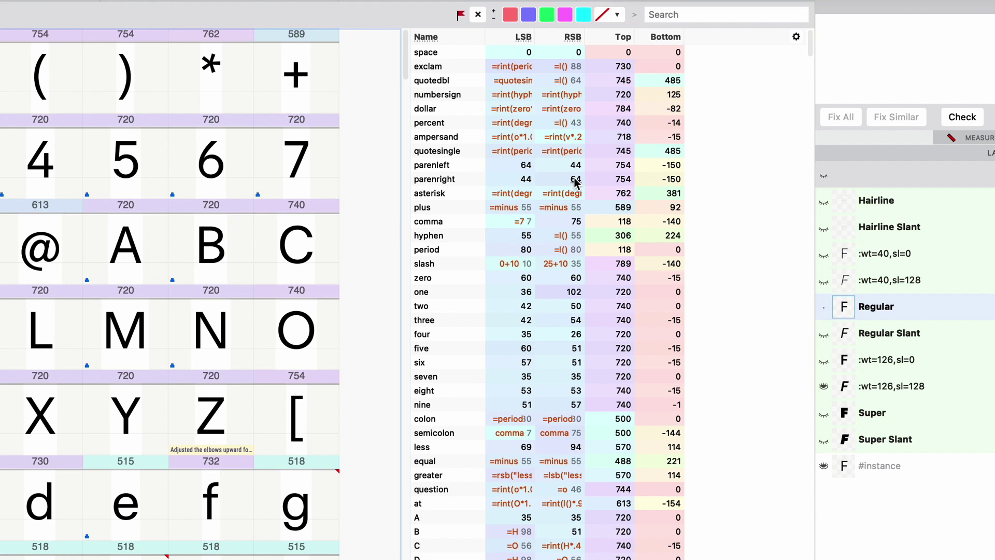
Sort the glyph list by LSB, RSB, Top and Bottom in turn, ending on Bottom.
left_click(522, 37)
left_click(560, 38)
left_click(621, 37)
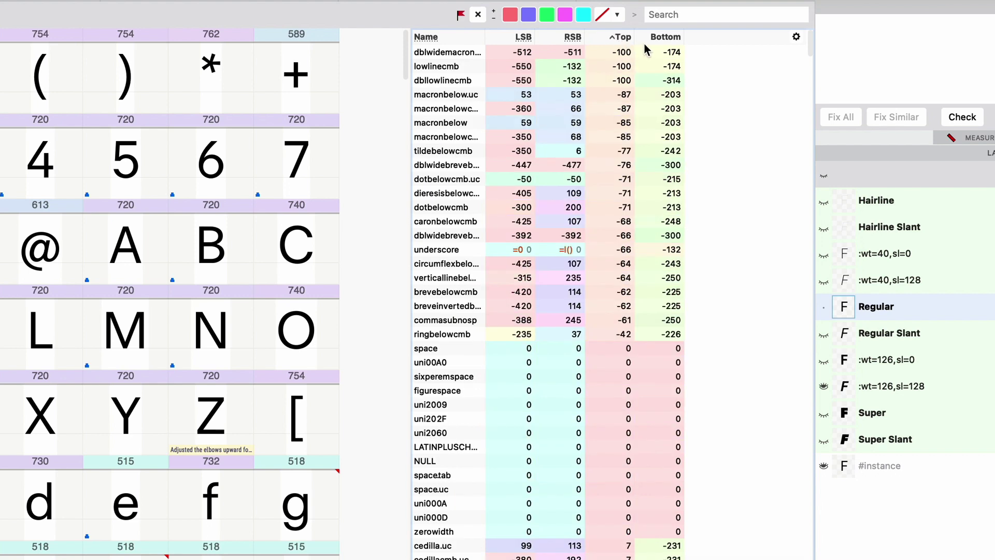
left_click(654, 40)
left_click(620, 40)
left_click(660, 40)
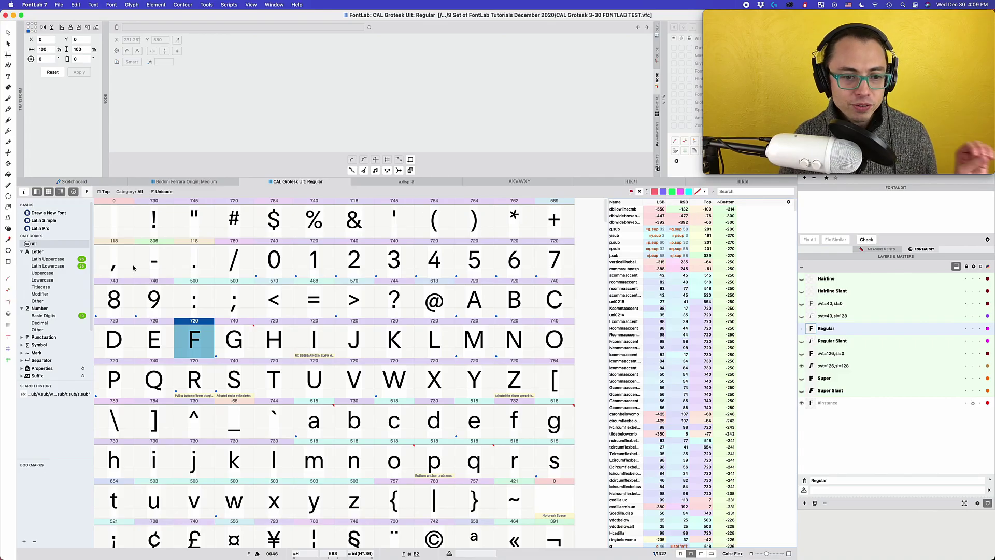
Select the glyph four, then filter the Font window to Latin Lowercase letters a–z.
left_click(434, 259)
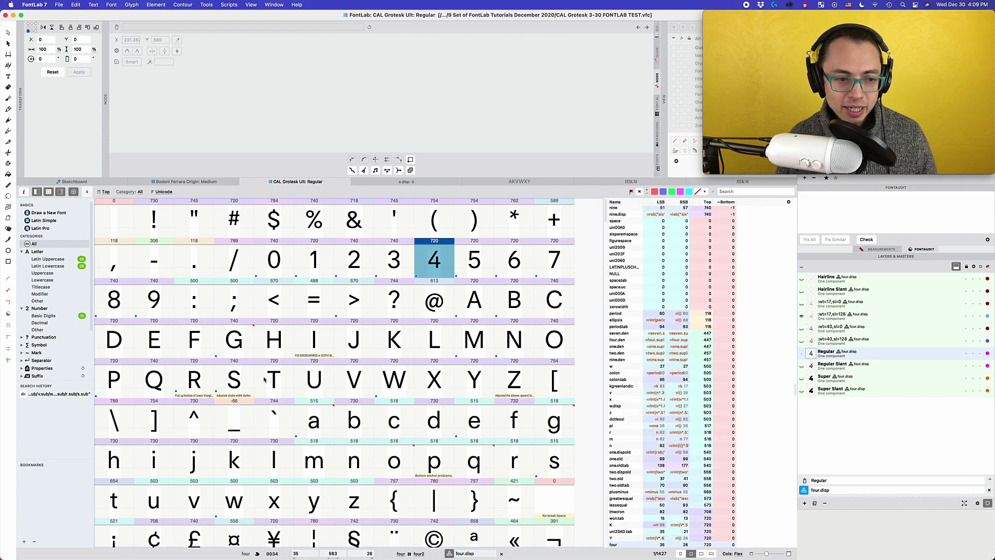
left_click(49, 259)
left_click(63, 266)
left_click(57, 259)
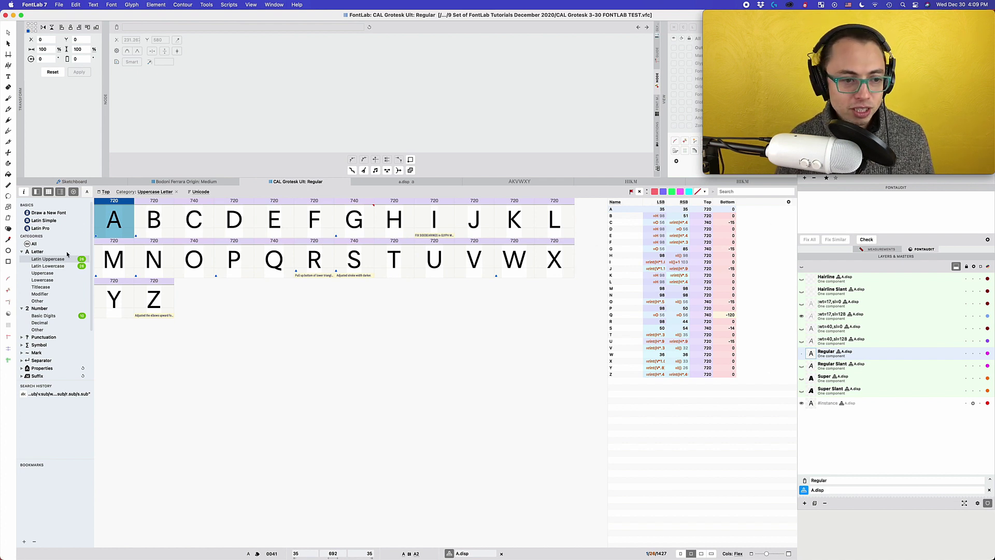
left_click(54, 266)
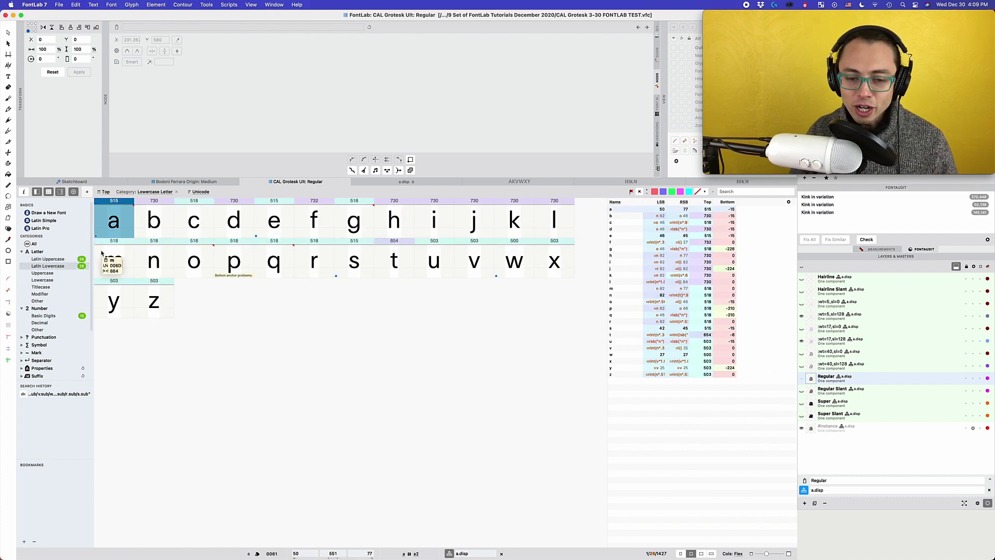